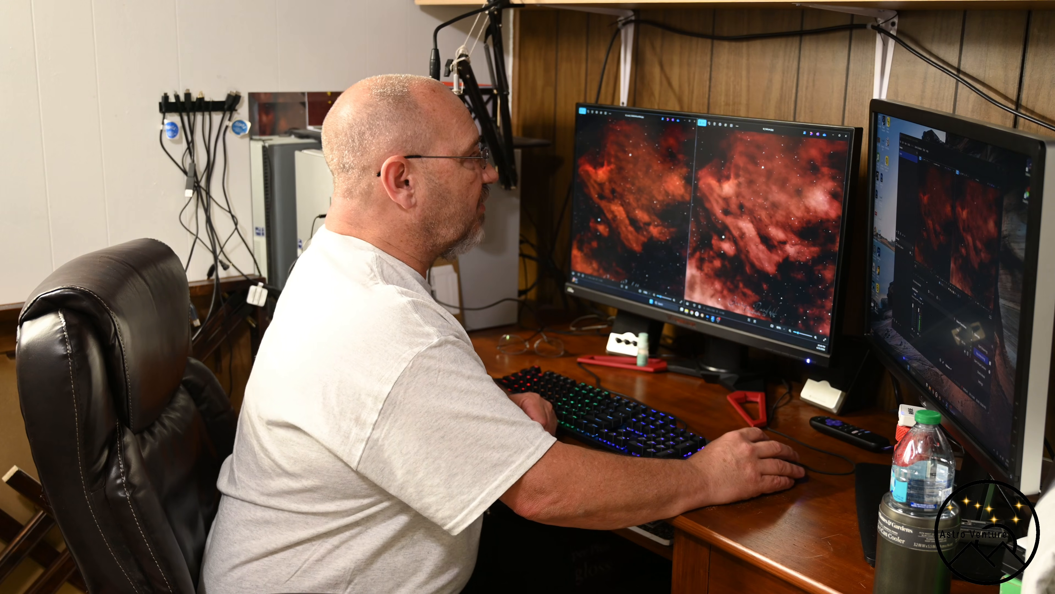
Open the Light folder inside the Autorun folder of the ASIAIR drive.
{"action": "left_click", "coordinate": [830, 137]}
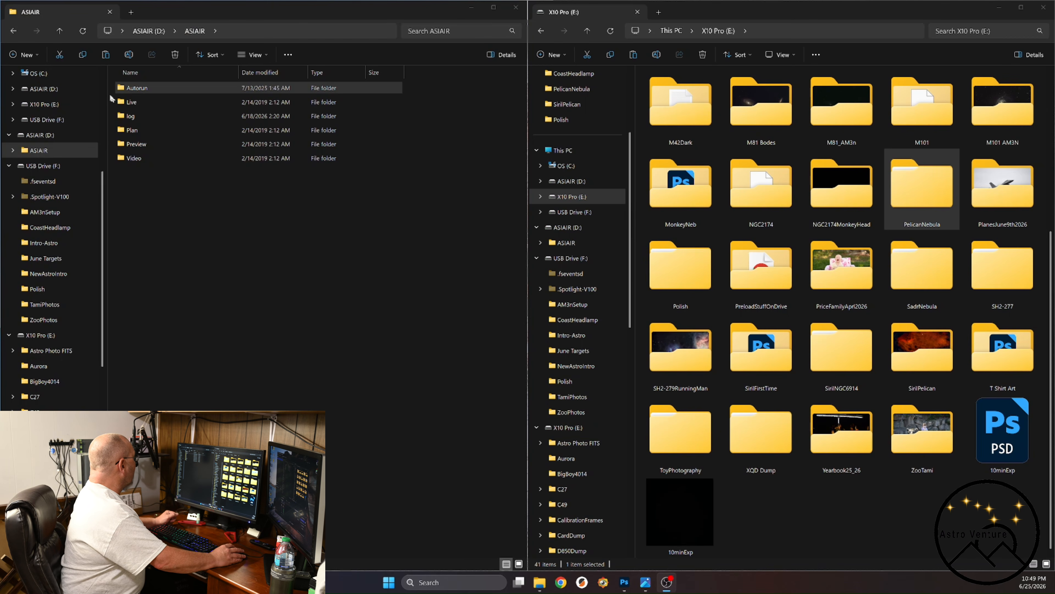
{"action": "double_click", "coordinate": [120, 90]}
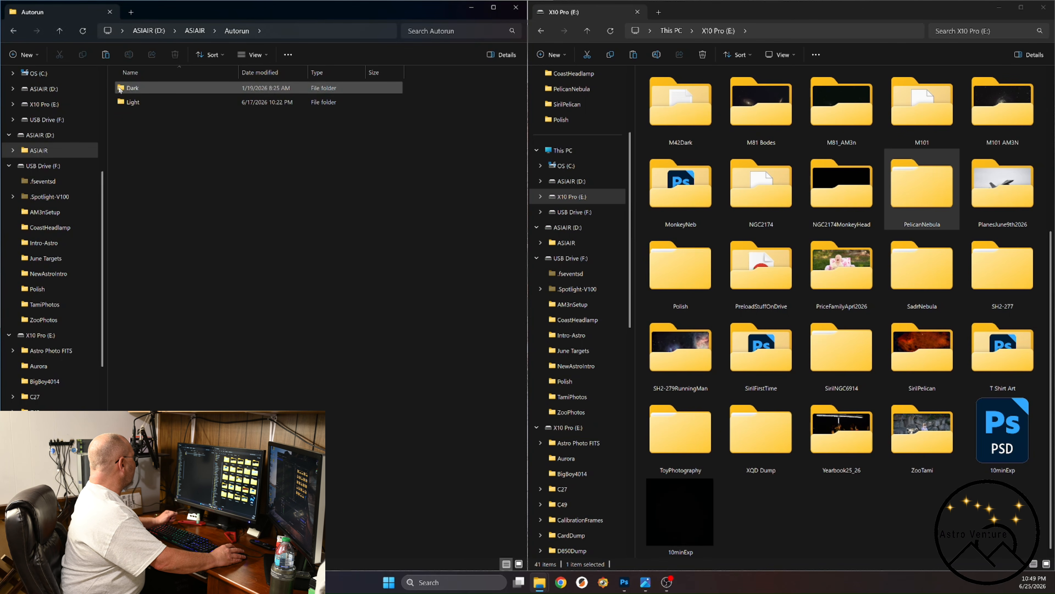
{"action": "double_click", "coordinate": [120, 102]}
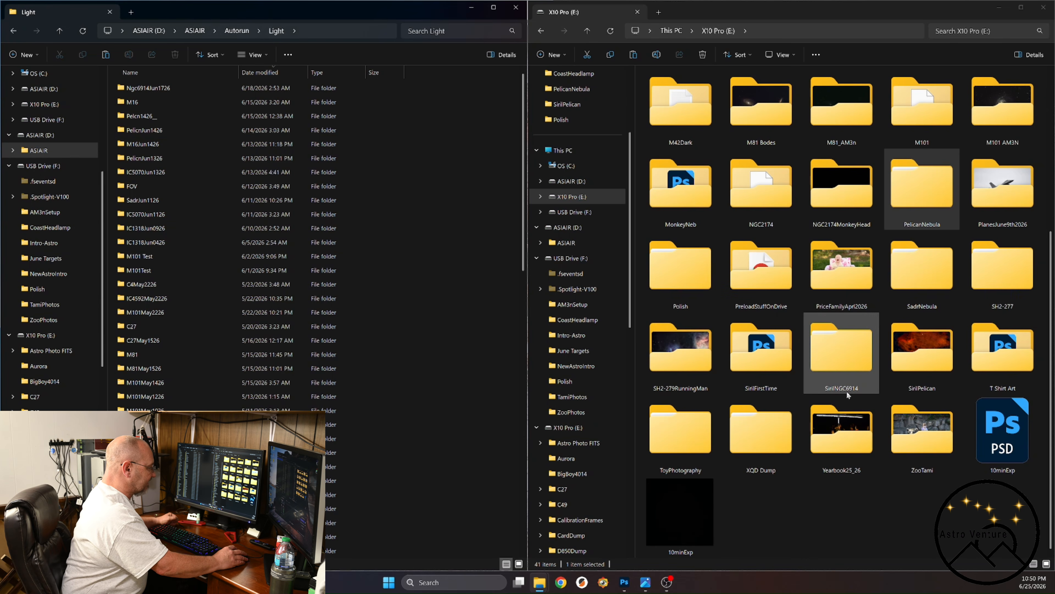
Create two folders named lights and darks inside the SirilNGC6914 folder on the X10 Pro drive.
{"action": "double_click", "coordinate": [850, 362]}
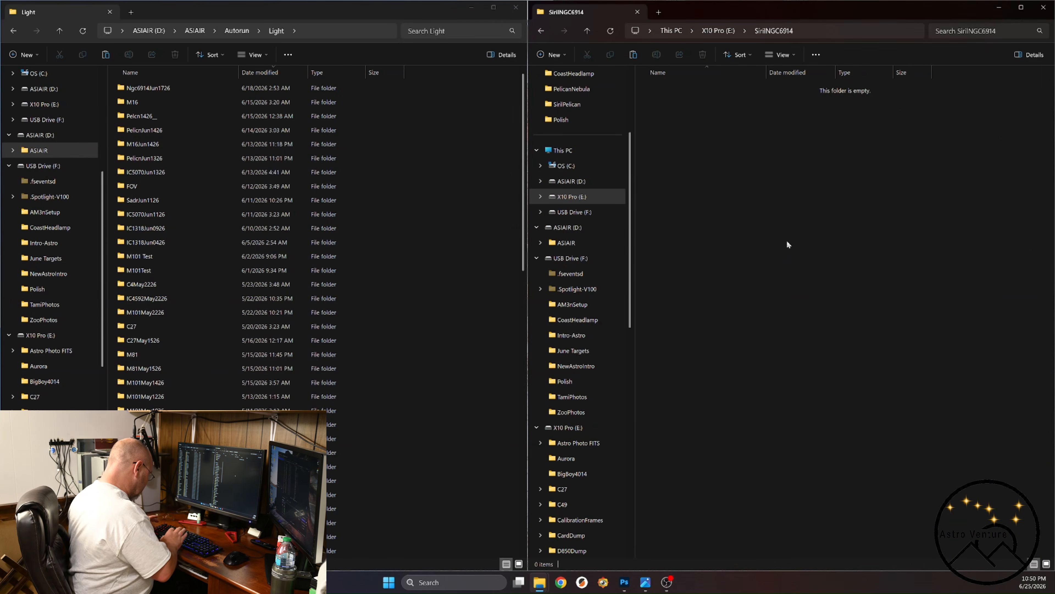
{"action": "key", "text": "ctrl+shift+n"}
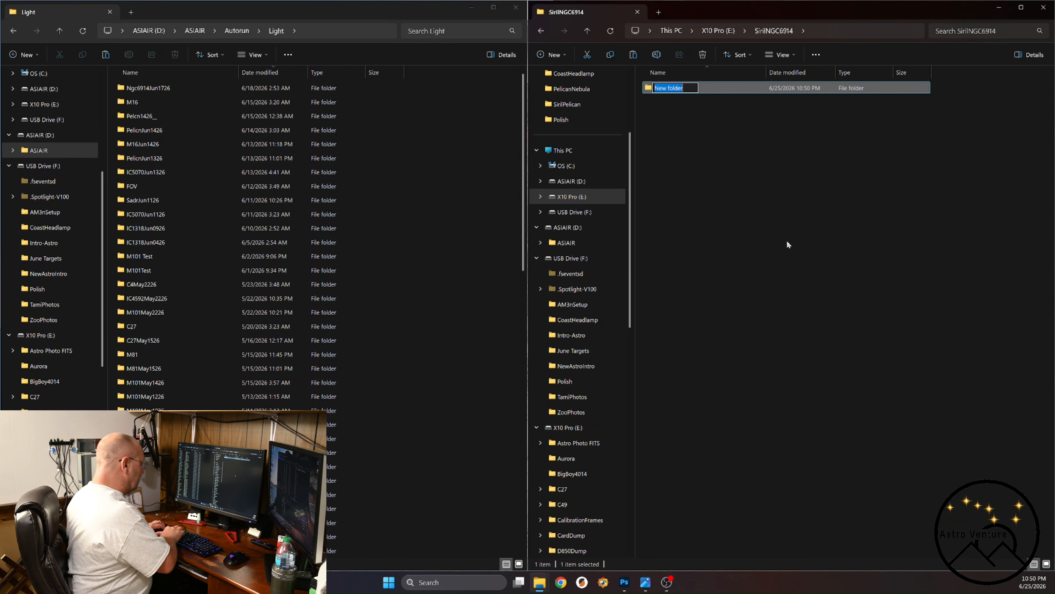
{"action": "type", "text": "lights"}
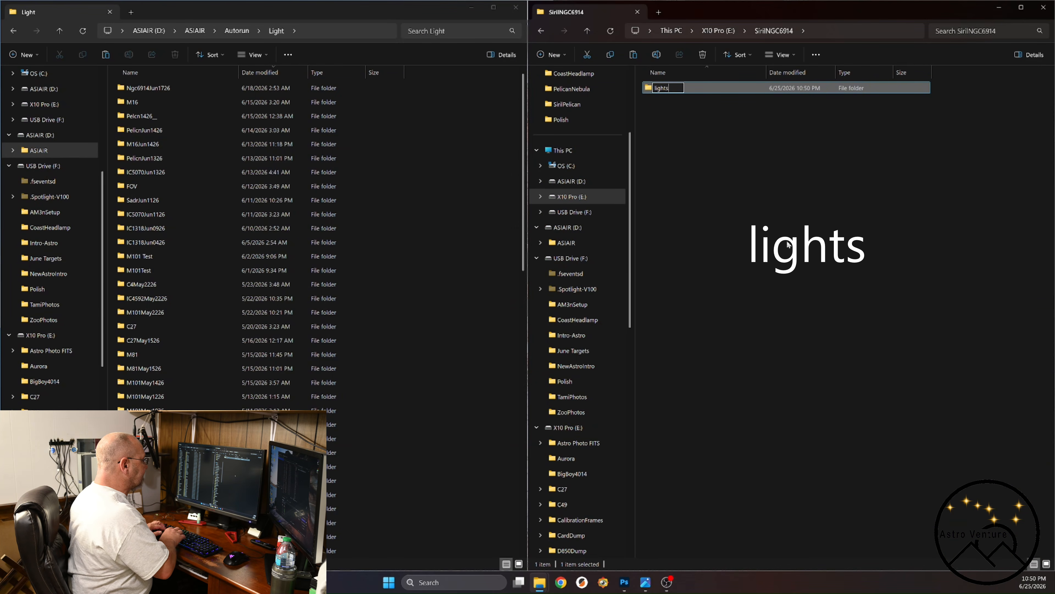
{"action": "key", "text": "Return"}
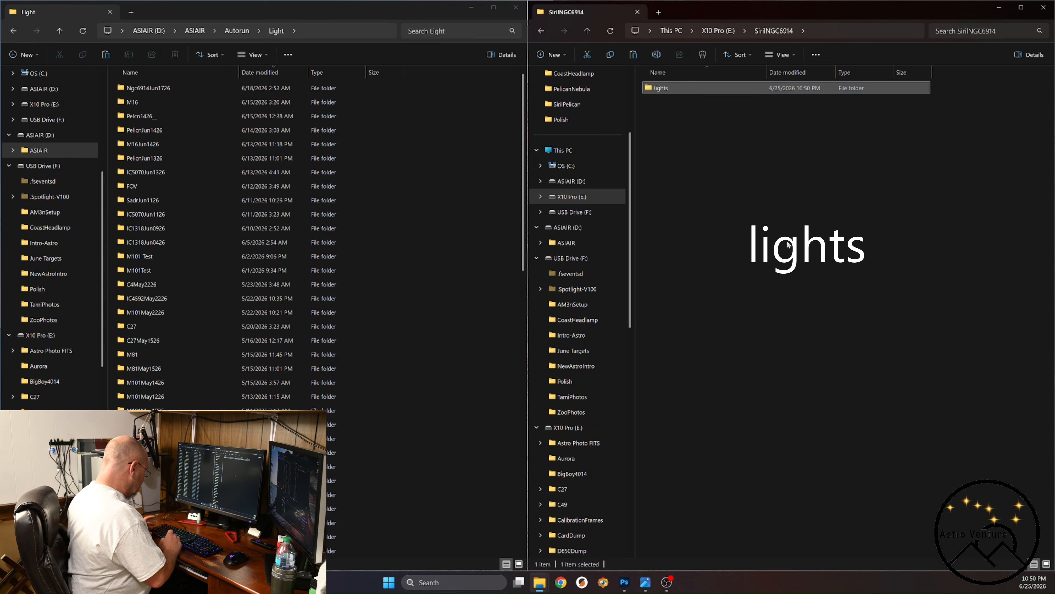
{"action": "key", "text": "ctrl+shift+n"}
{"action": "type", "text": "da"}
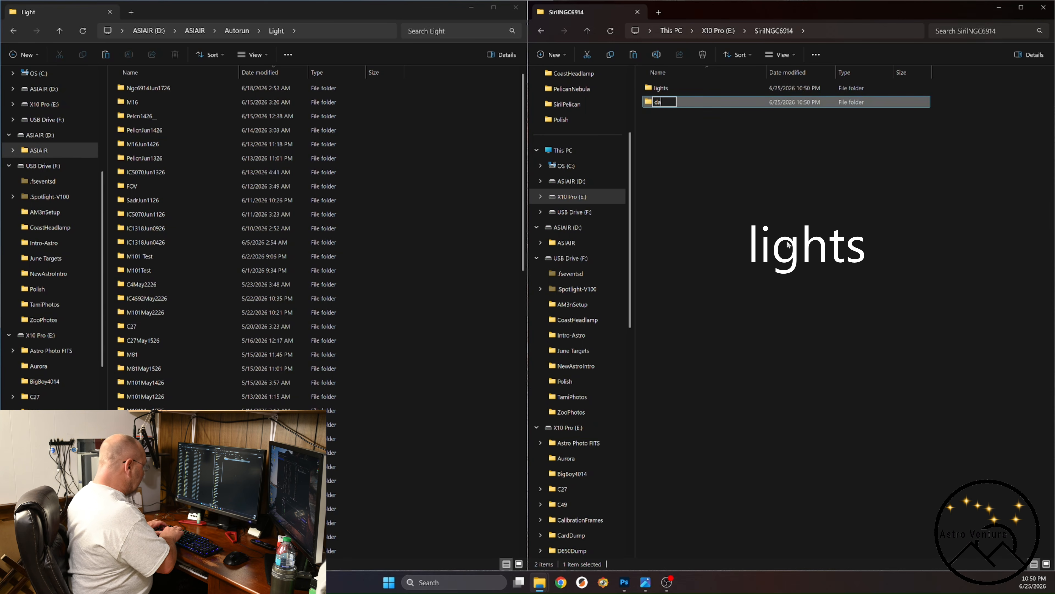
{"action": "type", "text": "rks"}
{"action": "key", "text": "Return"}
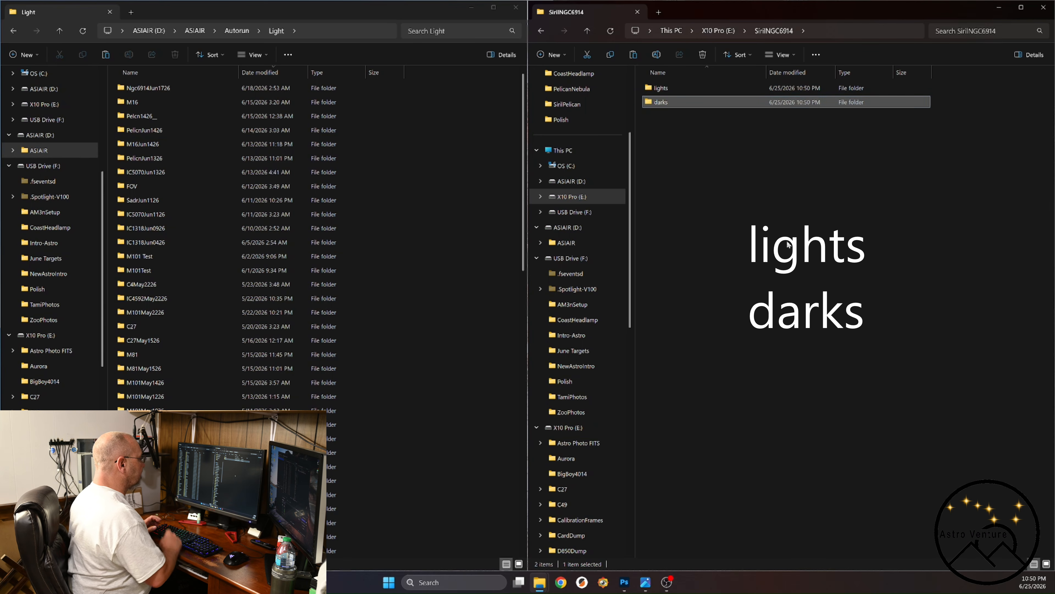
Add two more folders named flats and biases to the SirilNGC6914 folder.
{"action": "key", "text": "ctrl+shift+n"}
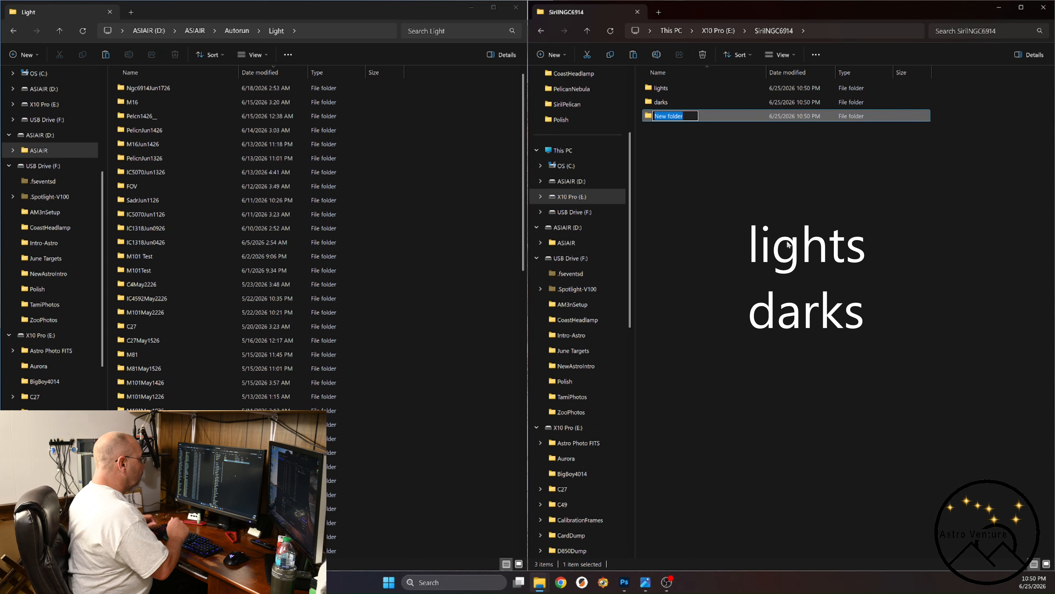
{"action": "type", "text": "flats"}
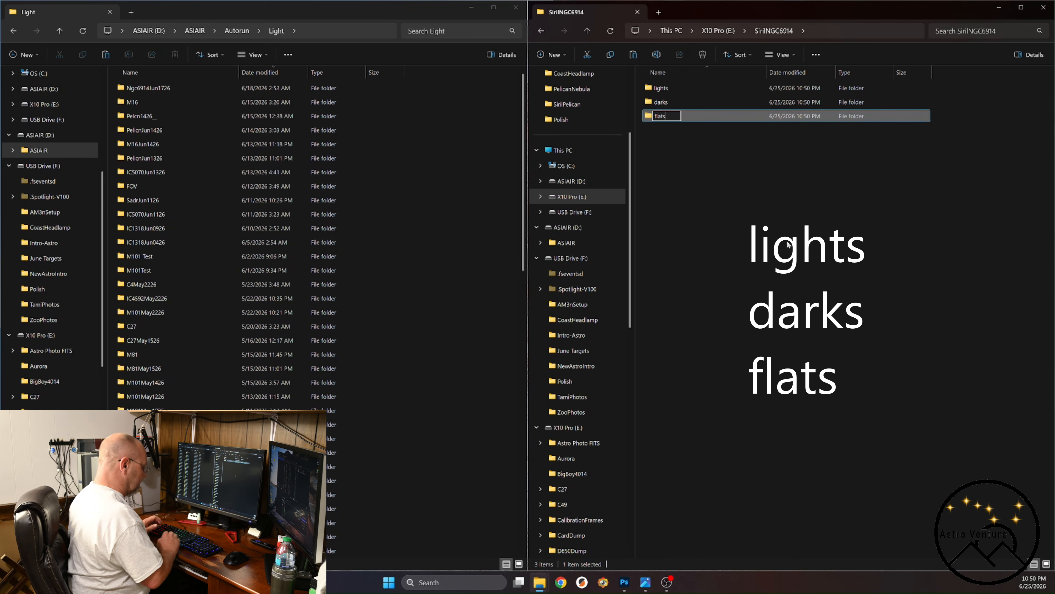
{"action": "key", "text": "Return"}
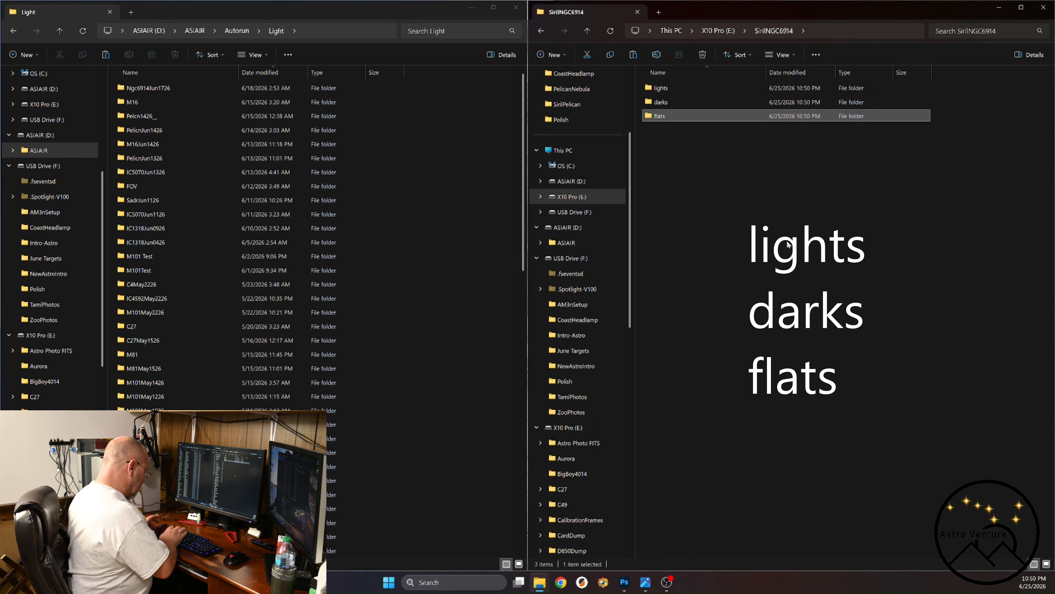
{"action": "key", "text": "ctrl+shift+n"}
{"action": "type", "text": "biases"}
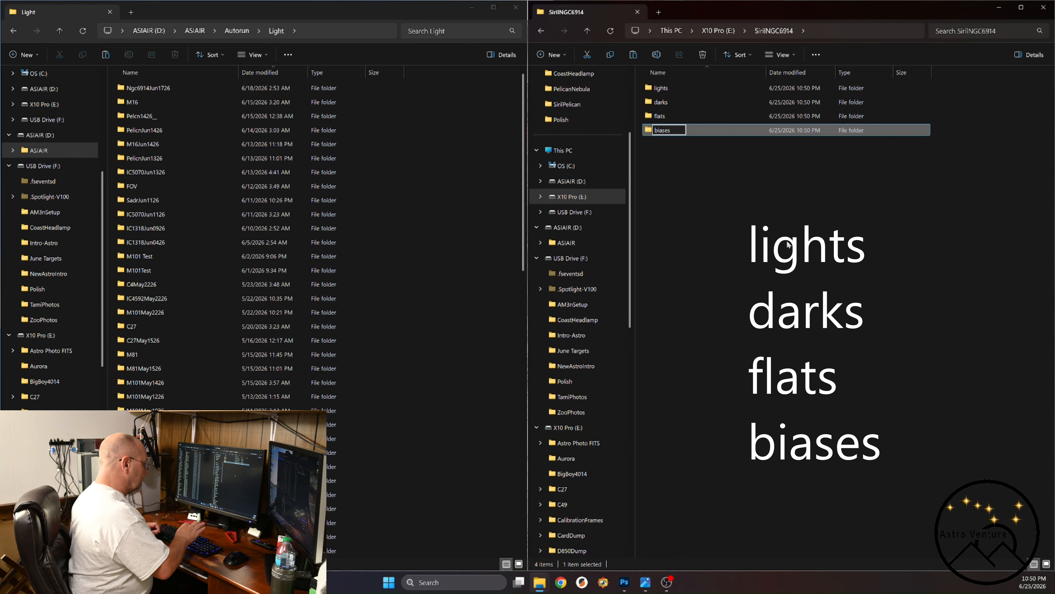
{"action": "key", "text": "Return"}
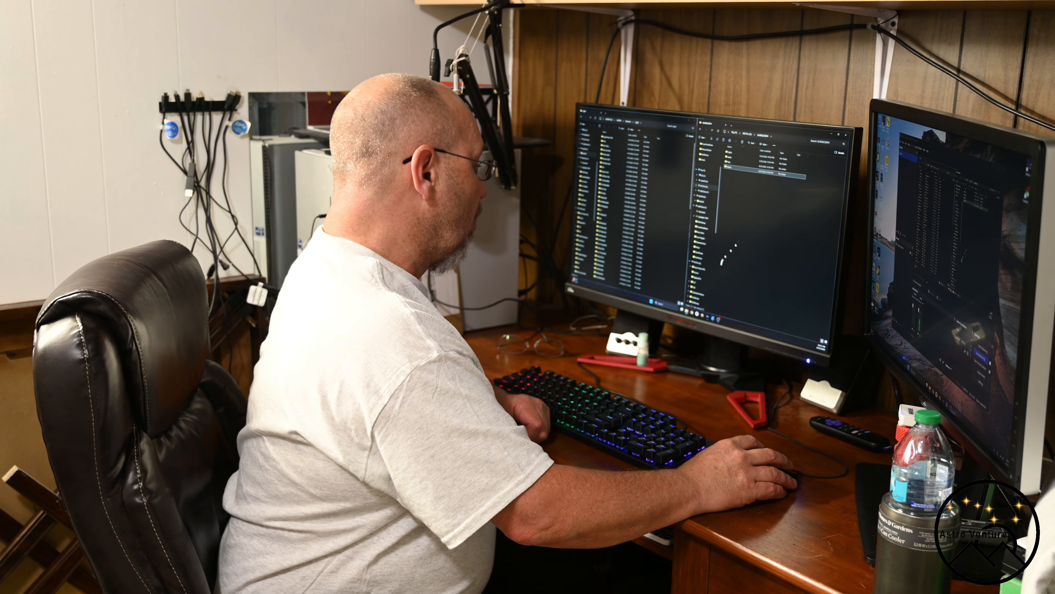
Minimize the file windows, switch to Siril and maximize its window.
{"action": "left_click", "coordinate": [684, 120]}
{"action": "left_click", "coordinate": [830, 135]}
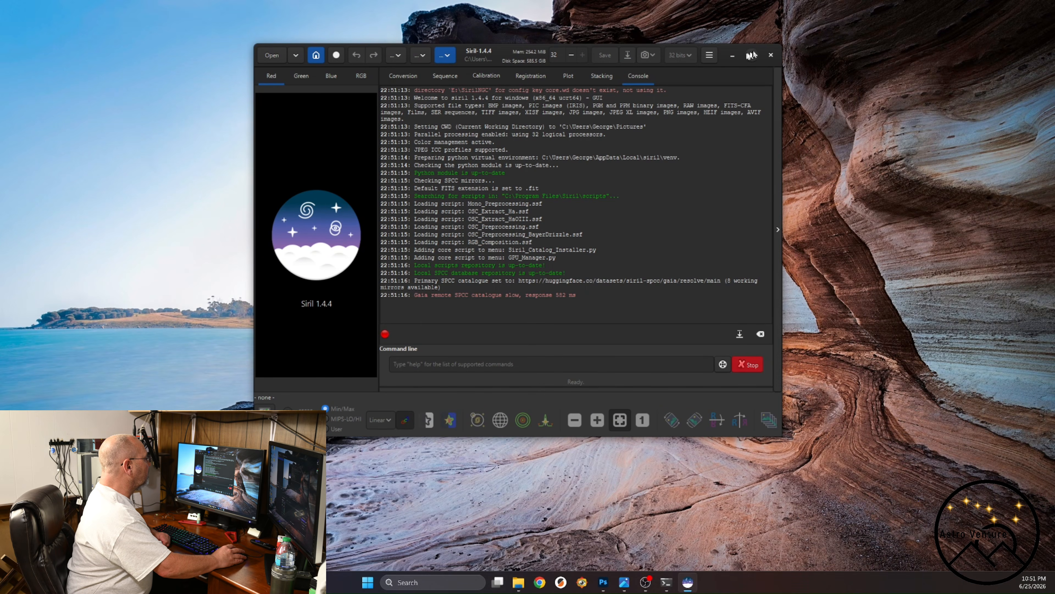
{"action": "left_click", "coordinate": [752, 55]}
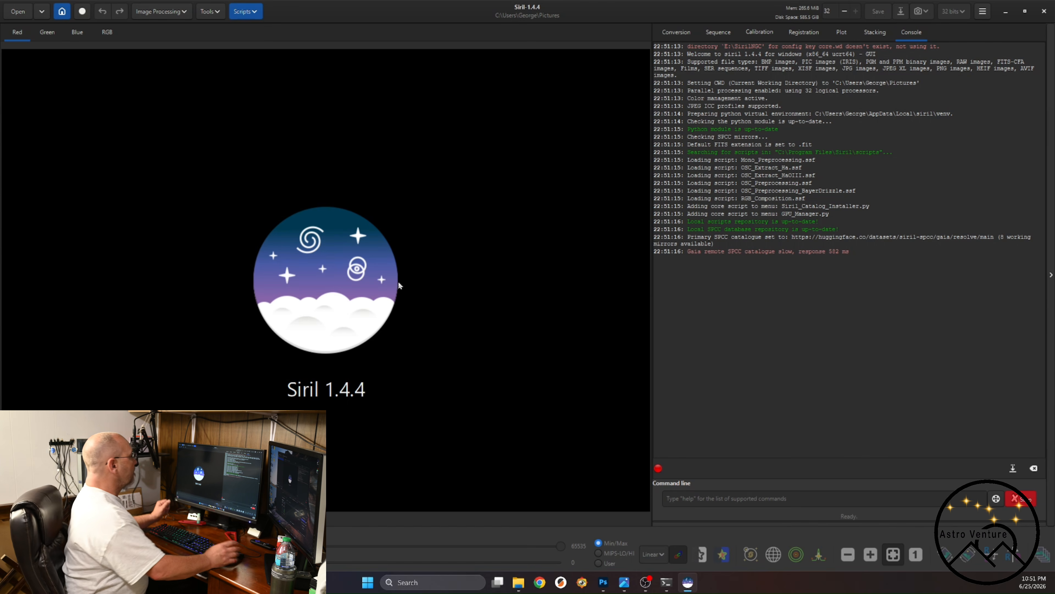
Change Siril's working directory to the SirilNGC6914 folder on the X10 Pro (E:) drive.
{"action": "left_click", "coordinate": [63, 11]}
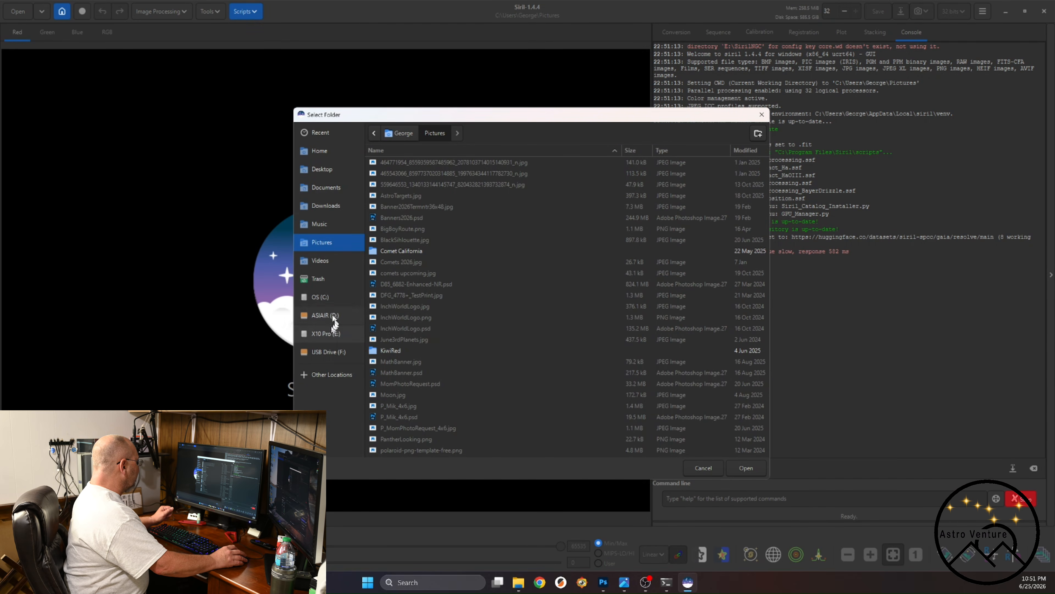
{"action": "left_click", "coordinate": [319, 335]}
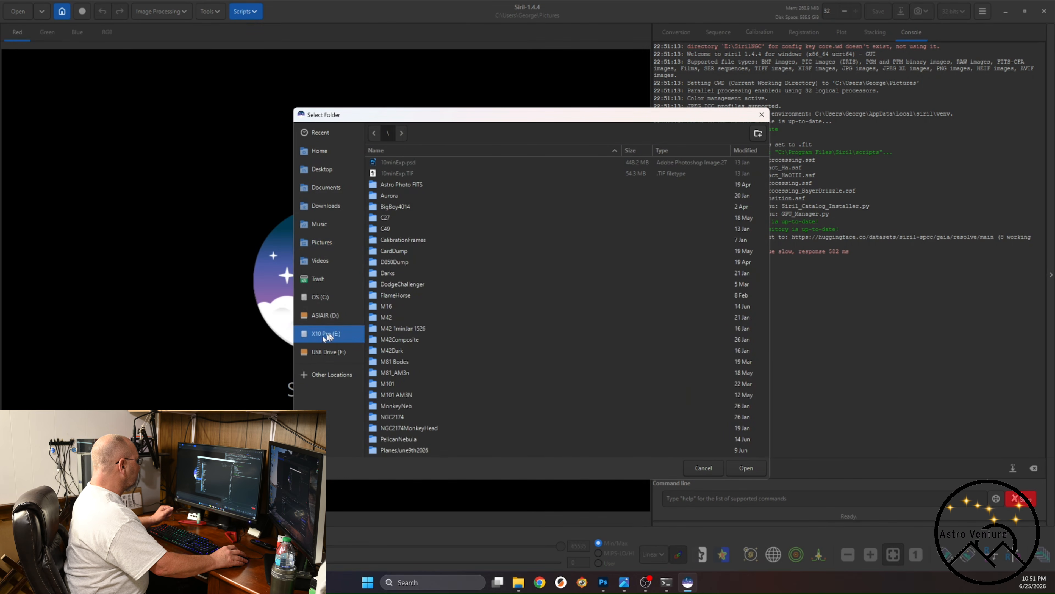
{"action": "scroll", "coordinate": [439, 331], "scroll_direction": "down", "scroll_amount": 5}
{"action": "scroll", "coordinate": [405, 363], "scroll_direction": "down", "scroll_amount": 1}
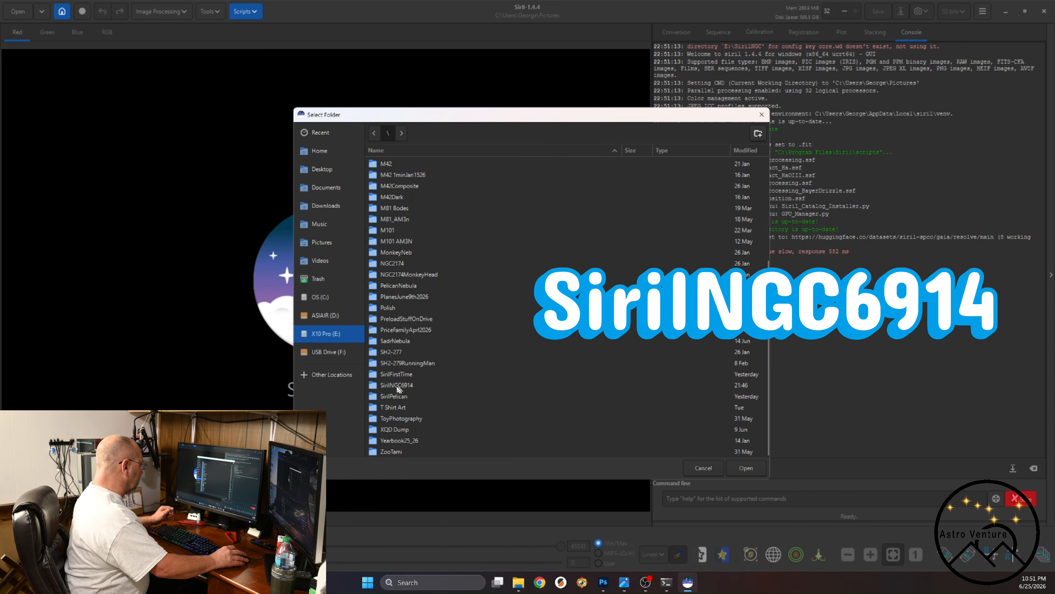
{"action": "double_click", "coordinate": [396, 386]}
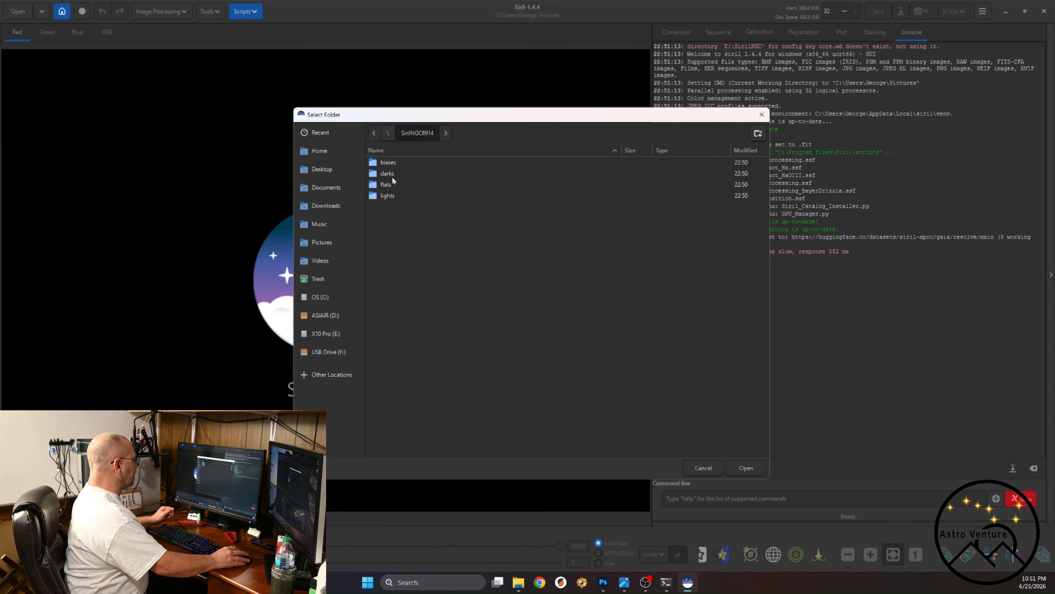
{"action": "left_click", "coordinate": [747, 468]}
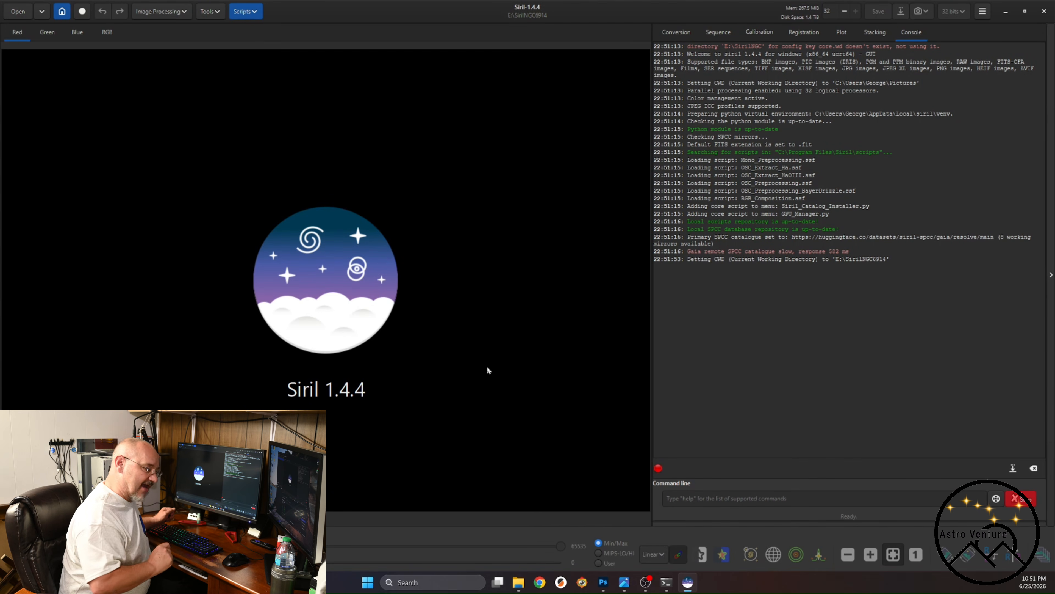
Check which subfolders Siril's file-opening dialog offers in the working directory, without opening anything.
{"action": "left_click", "coordinate": [21, 14]}
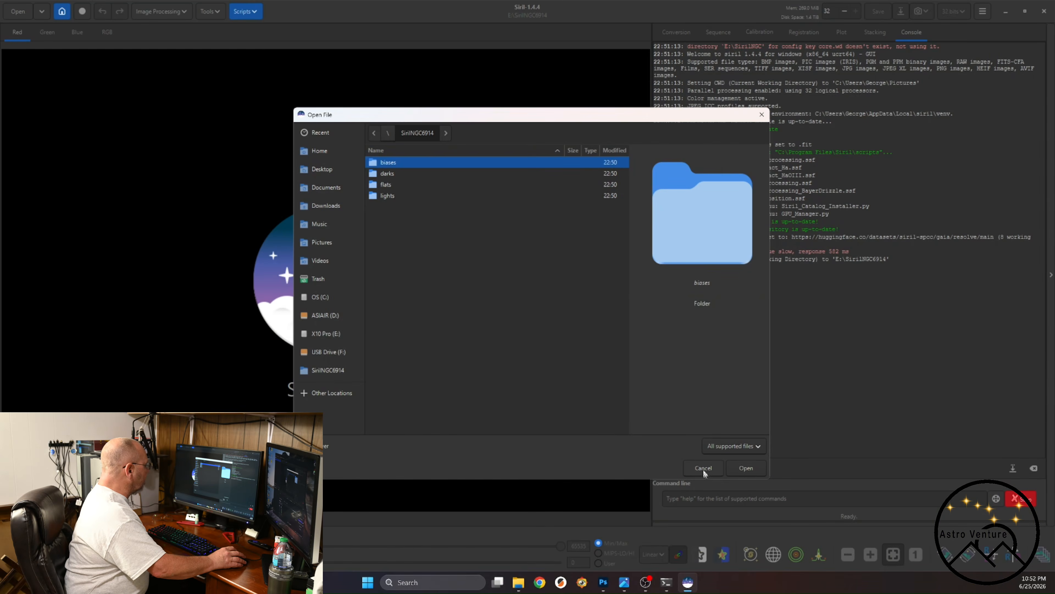
{"action": "left_click", "coordinate": [704, 467]}
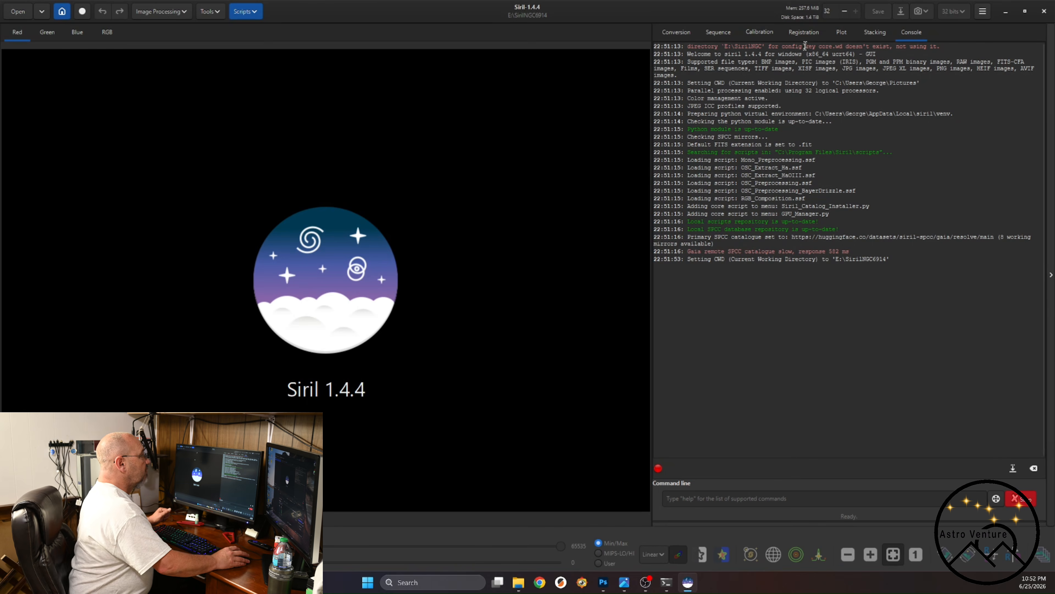
Minimize Siril and switch to File Explorer, bringing back the SirilNGC6914 and Light windows side by side.
{"action": "left_click", "coordinate": [1007, 12]}
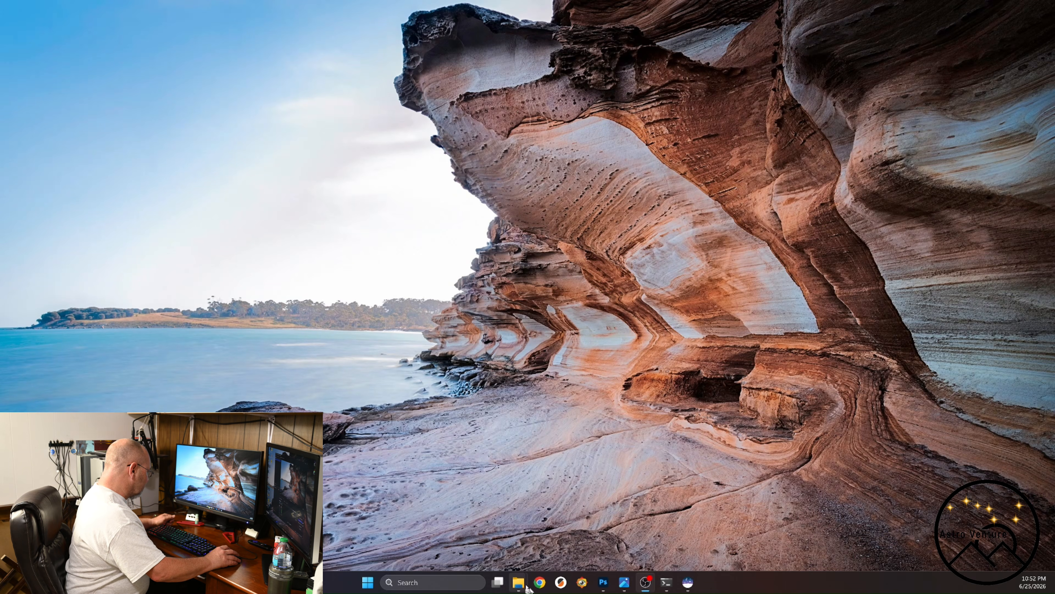
{"action": "mouse_move", "coordinate": [522, 584]}
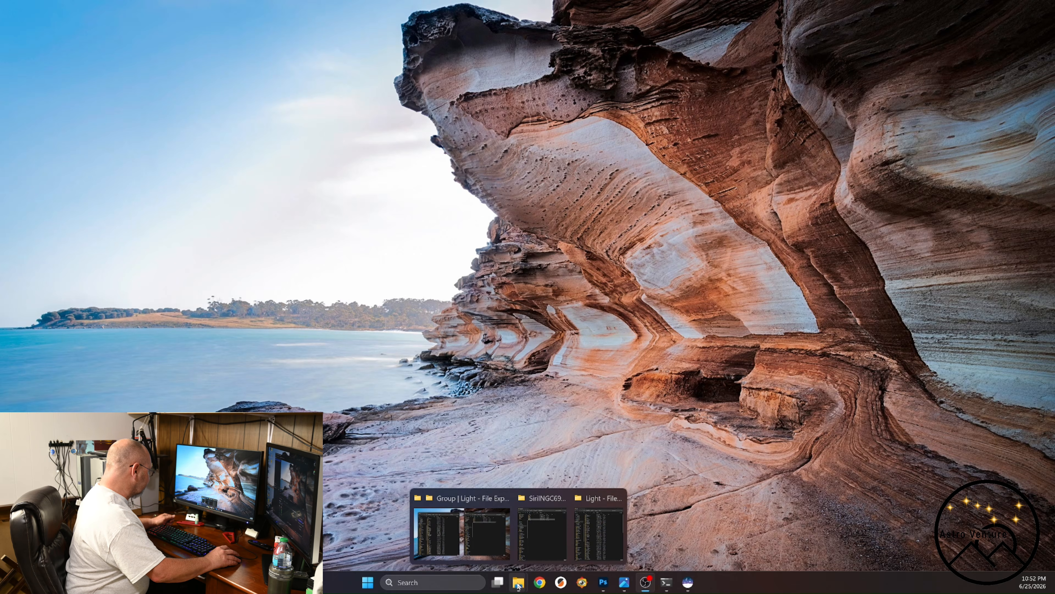
{"action": "left_click", "coordinate": [538, 549]}
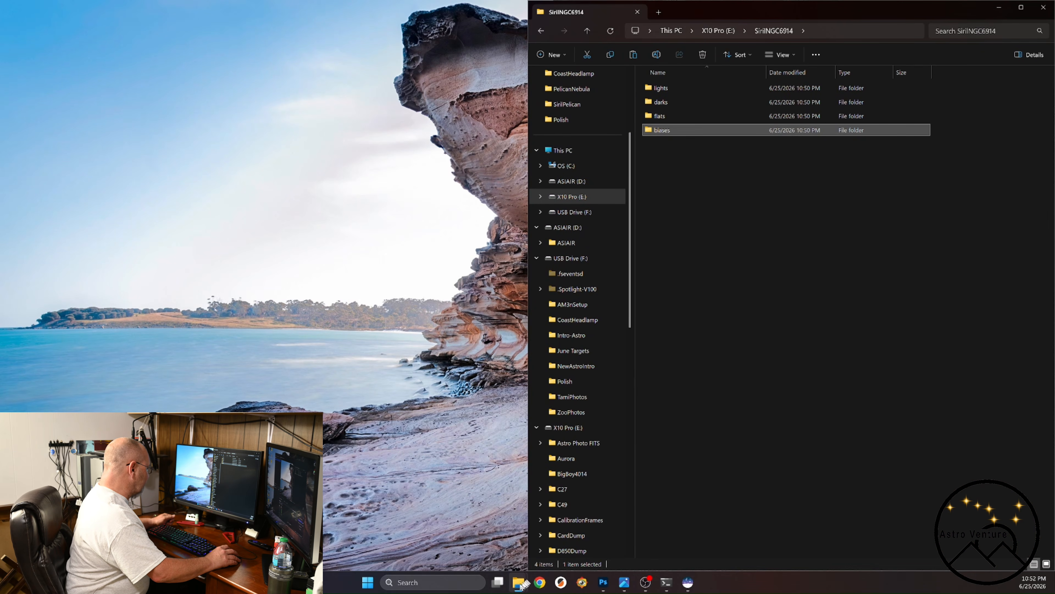
{"action": "mouse_move", "coordinate": [520, 586]}
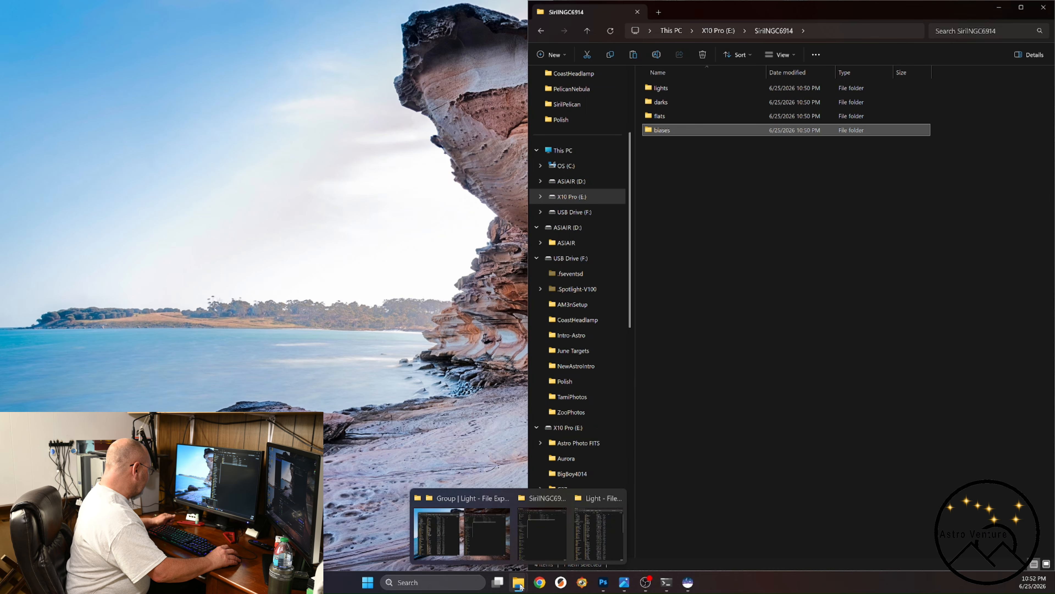
{"action": "left_click", "coordinate": [500, 555]}
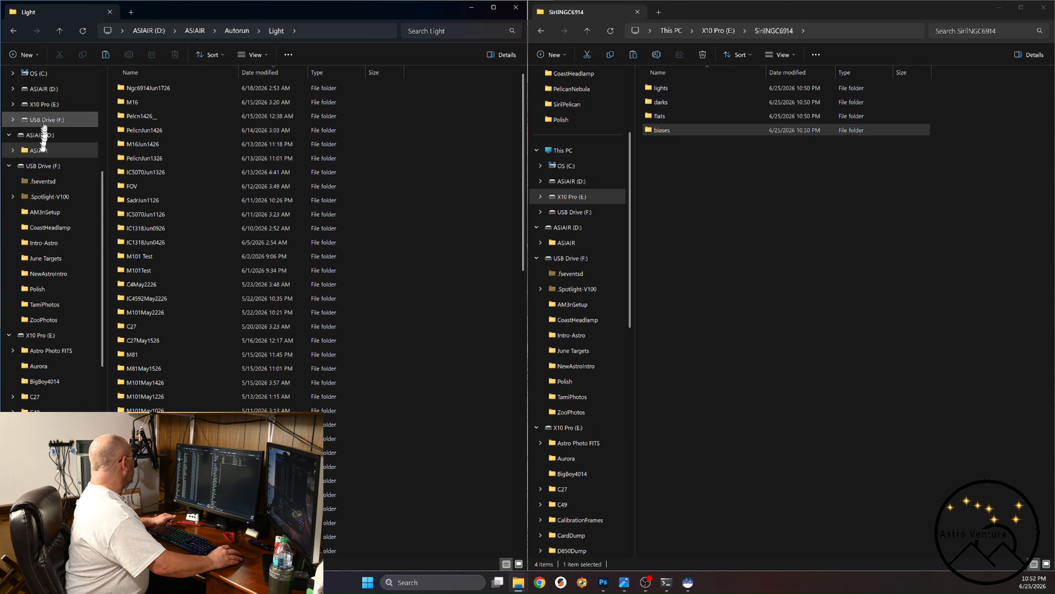
Open the Ngc6914Jun1726 folder under ASIAIR, Autorun, Light on the ASIAIR drive.
{"action": "left_click", "coordinate": [42, 137]}
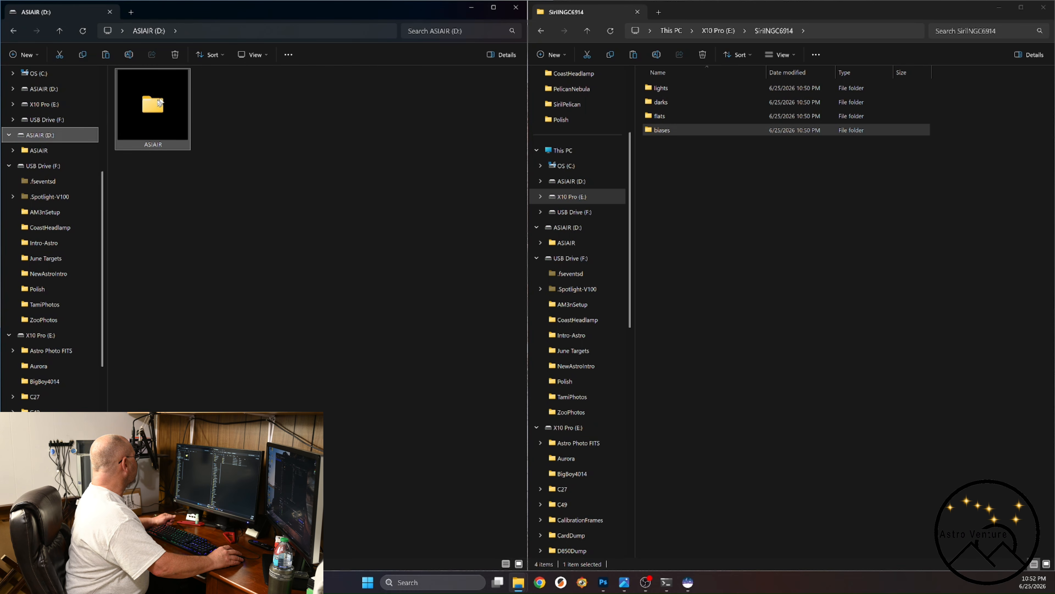
{"action": "double_click", "coordinate": [162, 101]}
{"action": "double_click", "coordinate": [137, 87]}
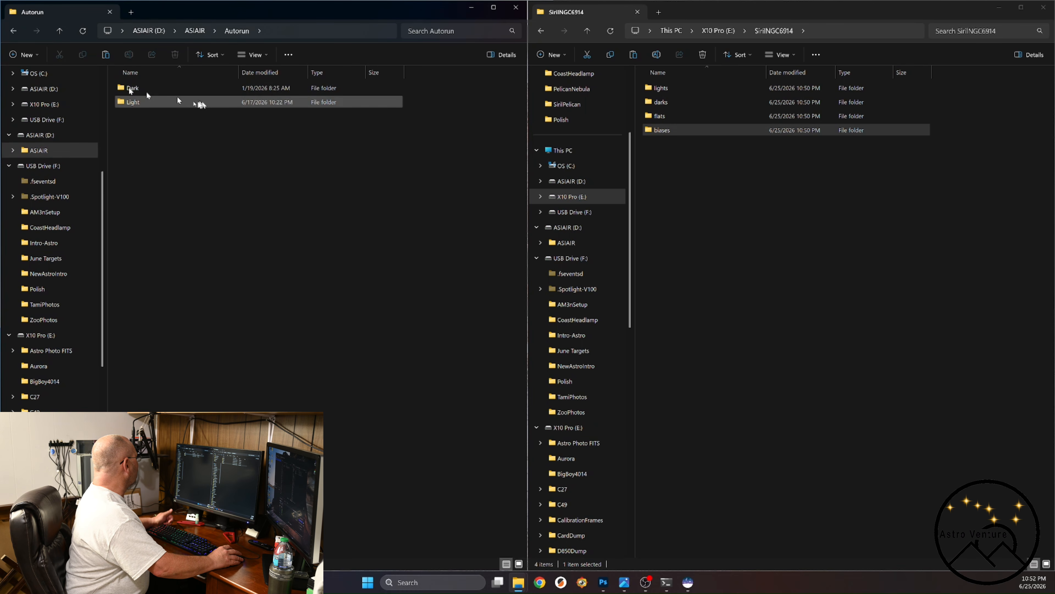
{"action": "double_click", "coordinate": [128, 102]}
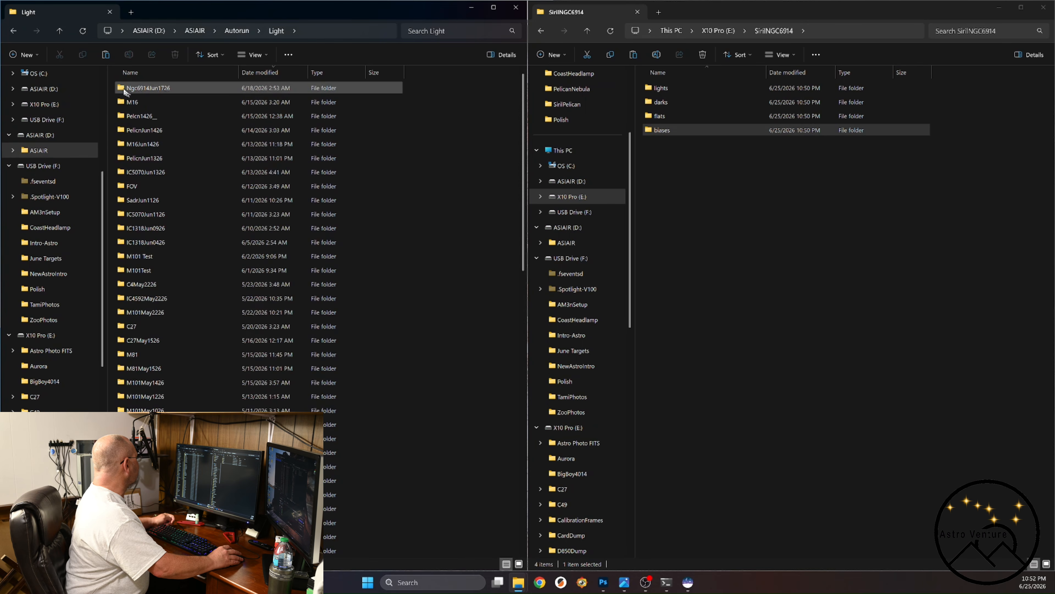
{"action": "double_click", "coordinate": [123, 89]}
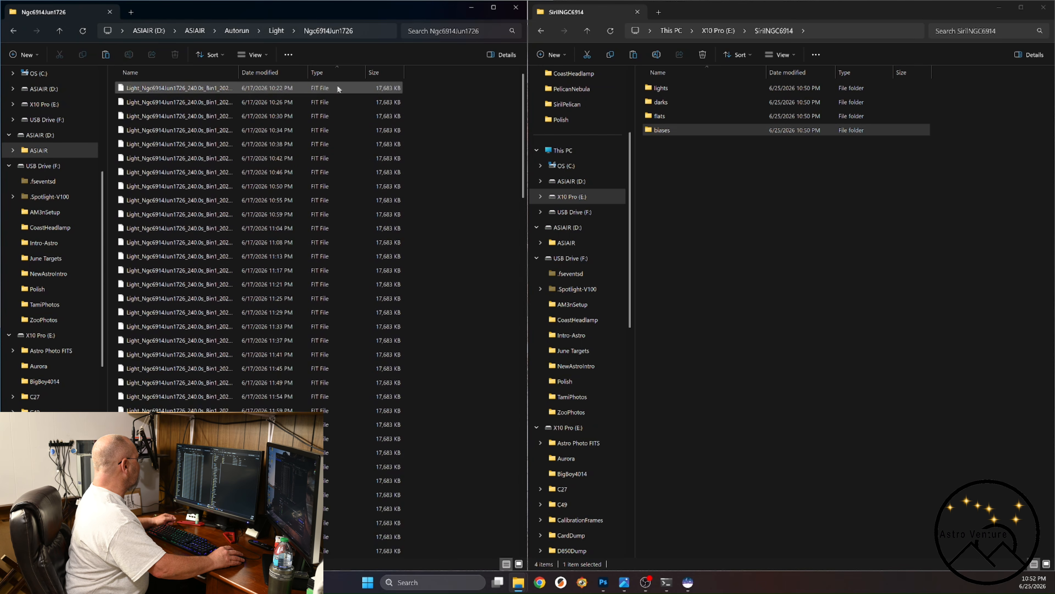
Copy all the FIT light frames from Ngc6914Jun1726, without the JPG files, into the lights folder of SirilNGC6914.
{"action": "scroll", "coordinate": [366, 174], "scroll_direction": "down", "scroll_amount": 6}
{"action": "scroll", "coordinate": [368, 185], "scroll_direction": "down", "scroll_amount": 11}
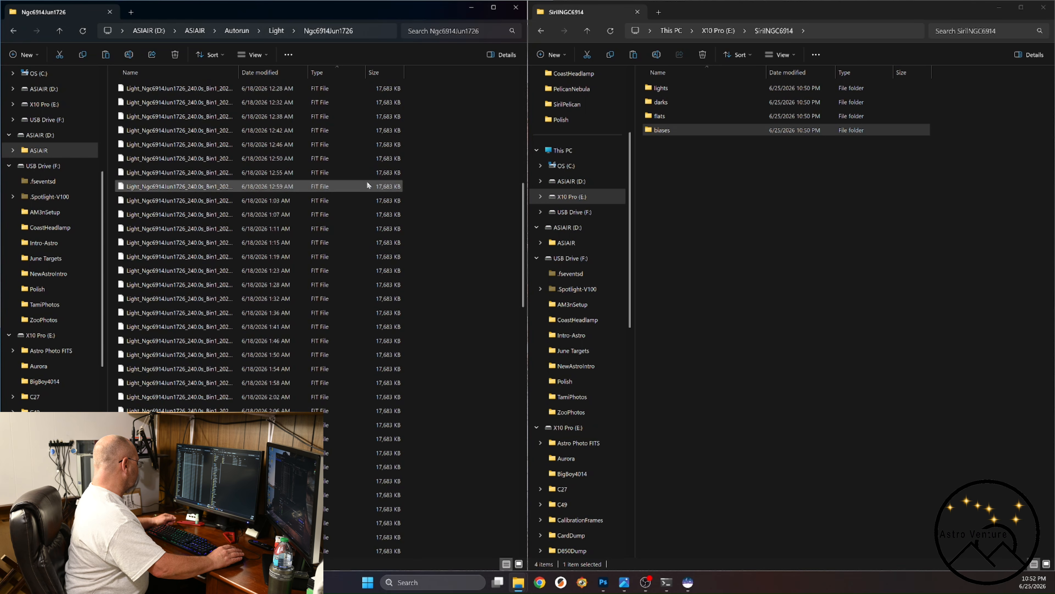
{"action": "left_click", "coordinate": [317, 274], "text": "shift"}
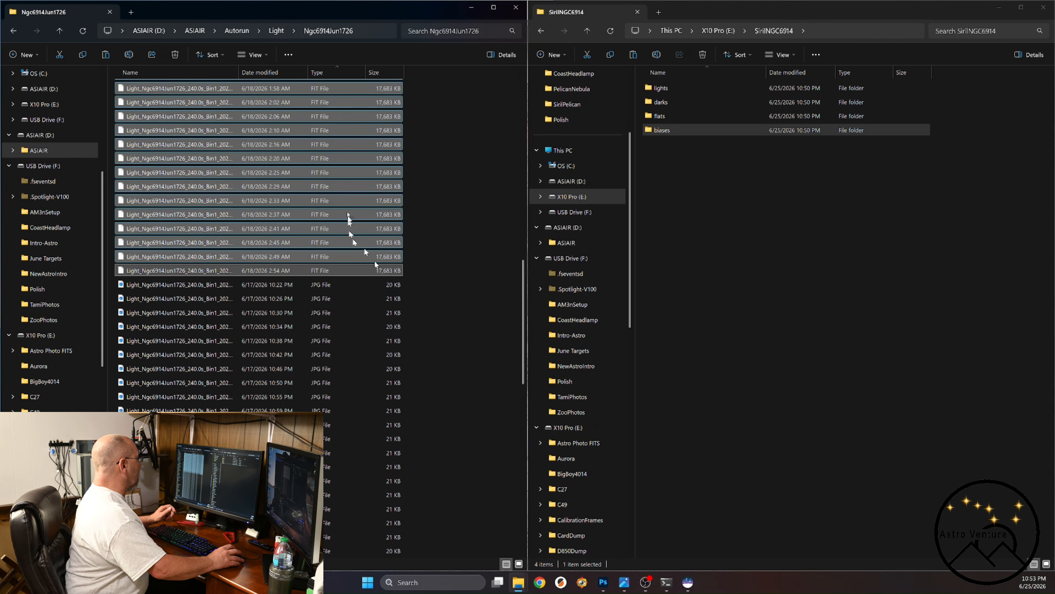
{"action": "scroll", "coordinate": [347, 217], "scroll_direction": "up", "scroll_amount": 2}
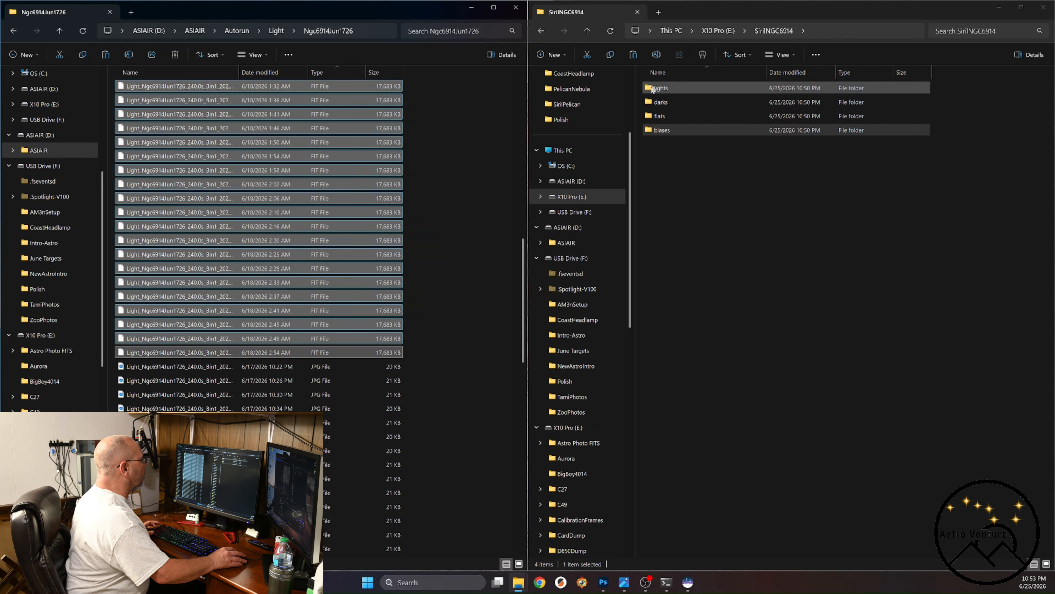
{"action": "double_click", "coordinate": [649, 89]}
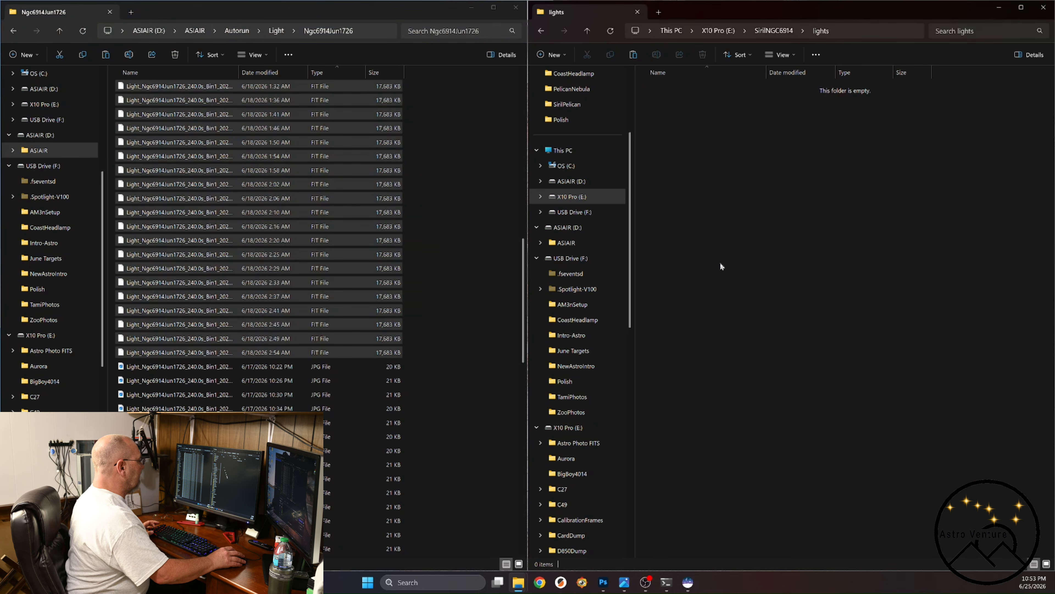
{"action": "key", "text": "ctrl+v"}
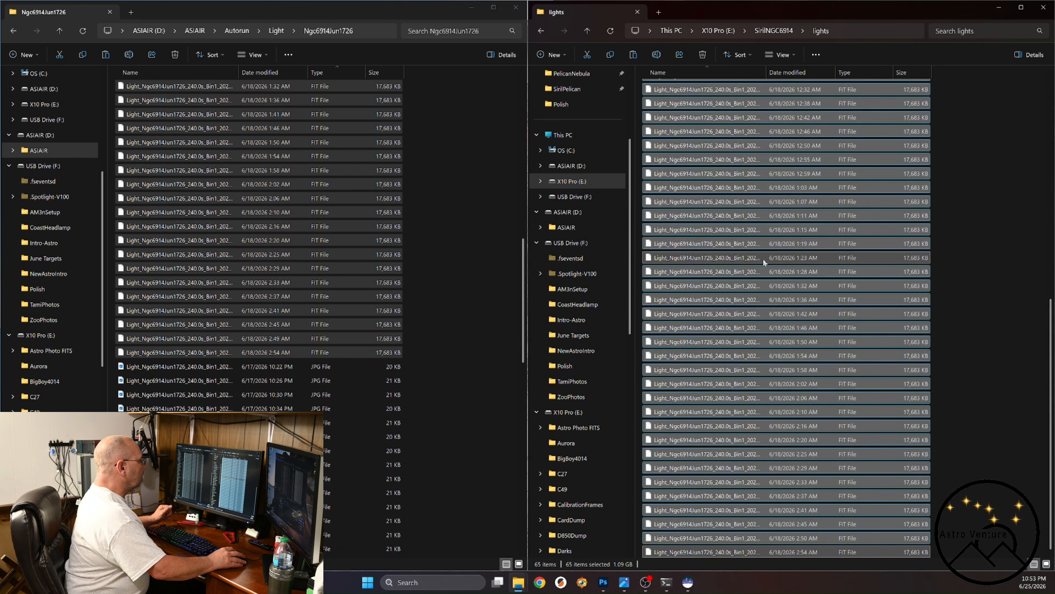
Copy the Dark_1.0ms FIT files from CalibrationFrames, Bias on X10 Pro (E:) into the biases folder of SirilNGC6914.
{"action": "left_click", "coordinate": [804, 31]}
{"action": "left_click", "coordinate": [812, 48]}
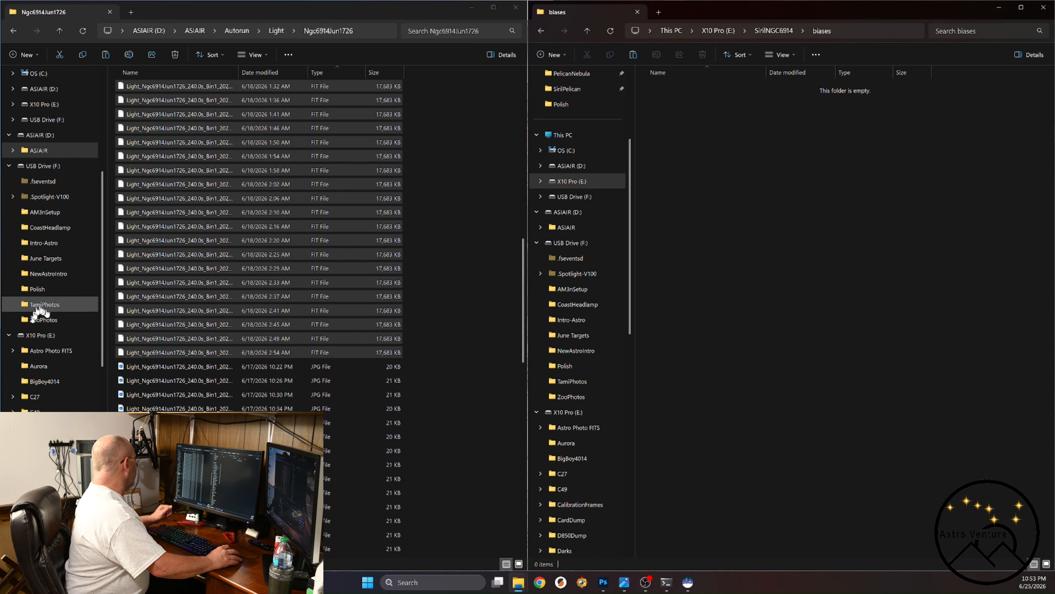
{"action": "left_click", "coordinate": [40, 336]}
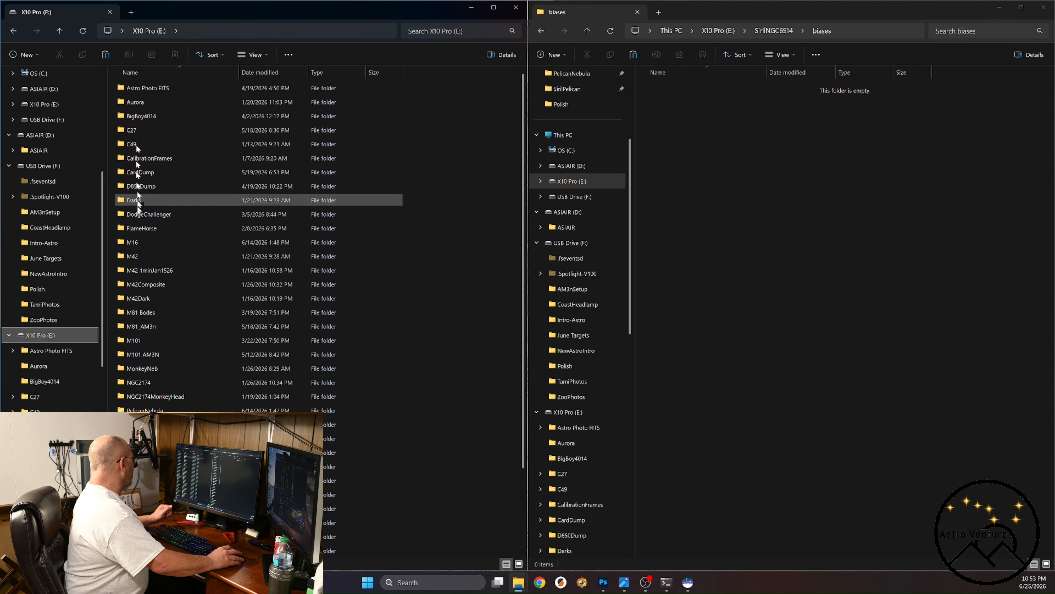
{"action": "double_click", "coordinate": [122, 159]}
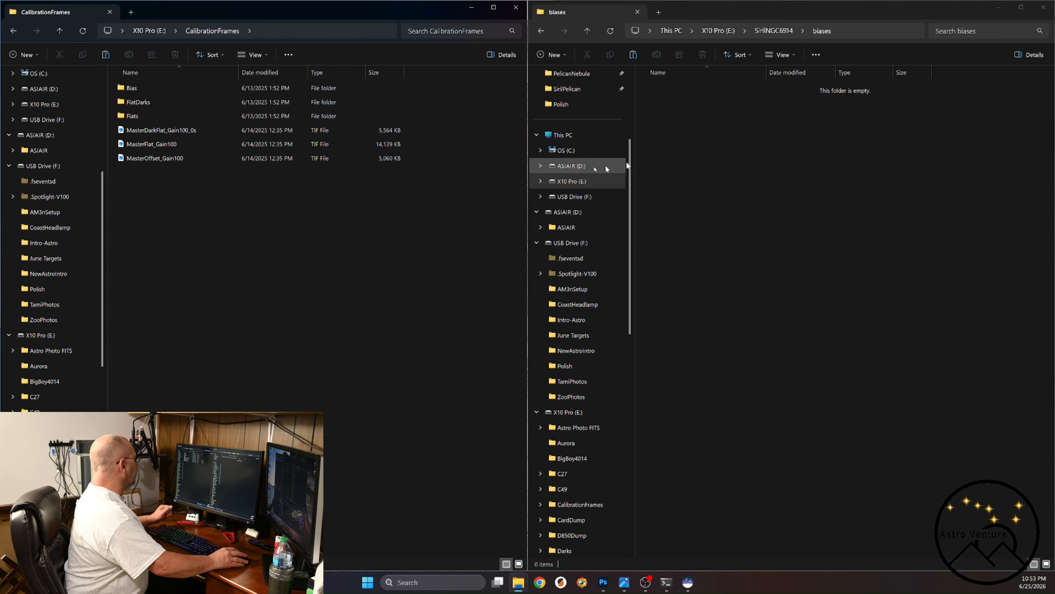
{"action": "double_click", "coordinate": [123, 89]}
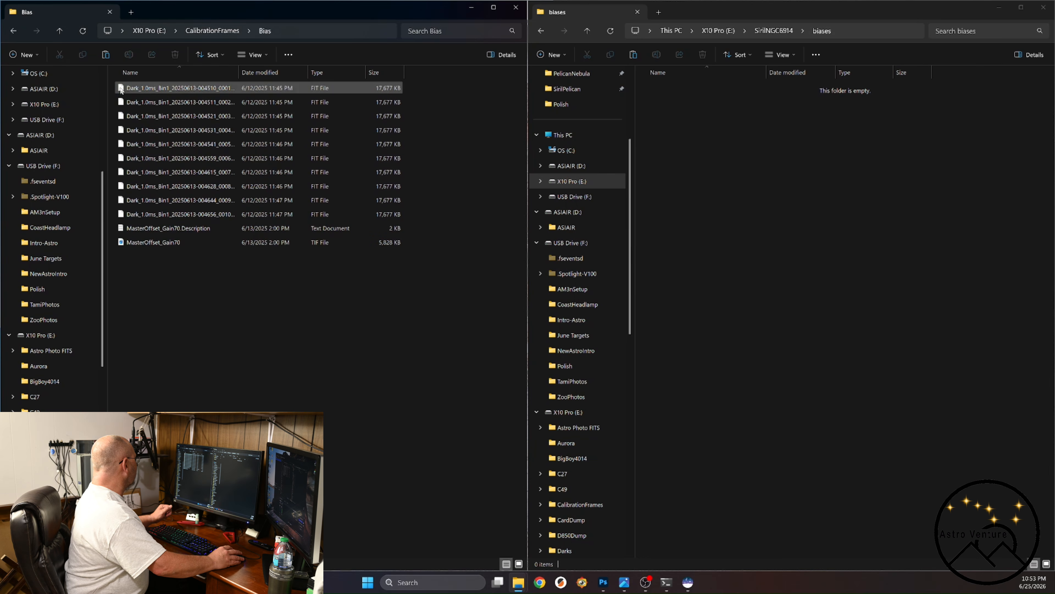
{"action": "left_click", "coordinate": [324, 92]}
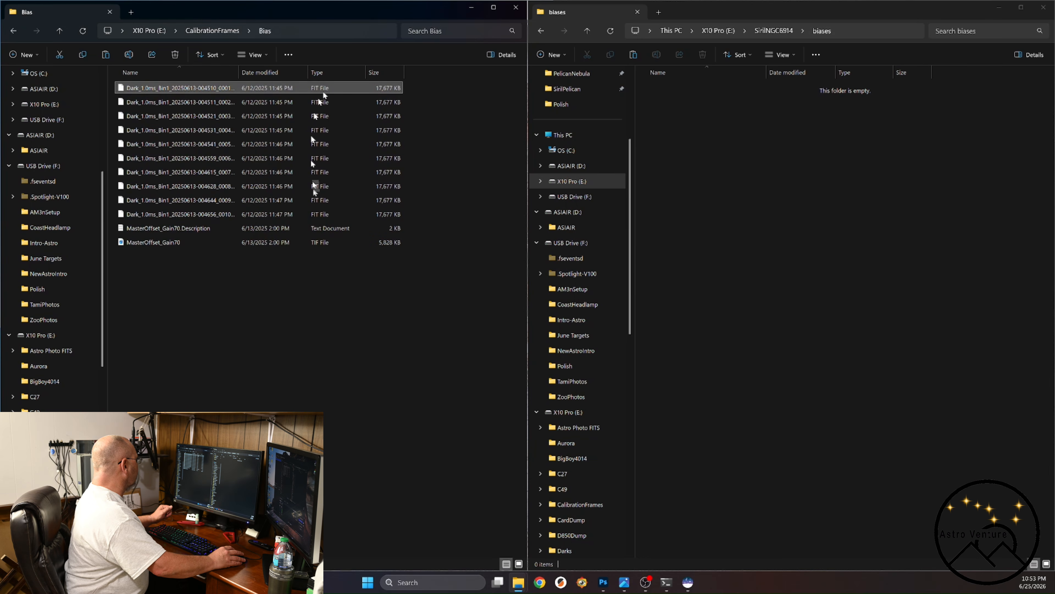
{"action": "left_click", "coordinate": [317, 214], "text": "shift"}
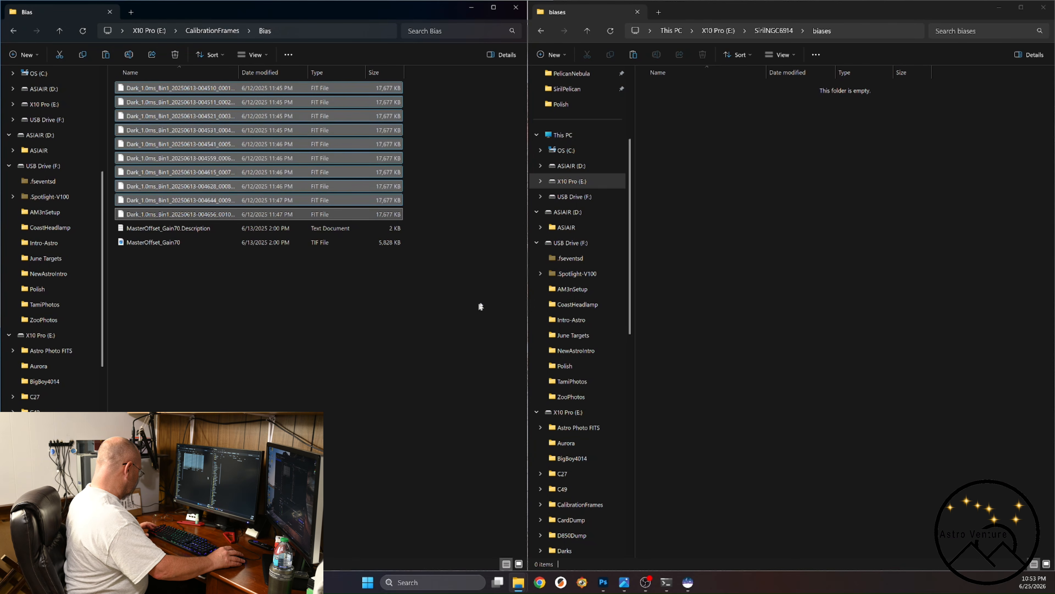
{"action": "left_click_drag", "start_coordinate": [588, 312], "coordinate": [785, 235]}
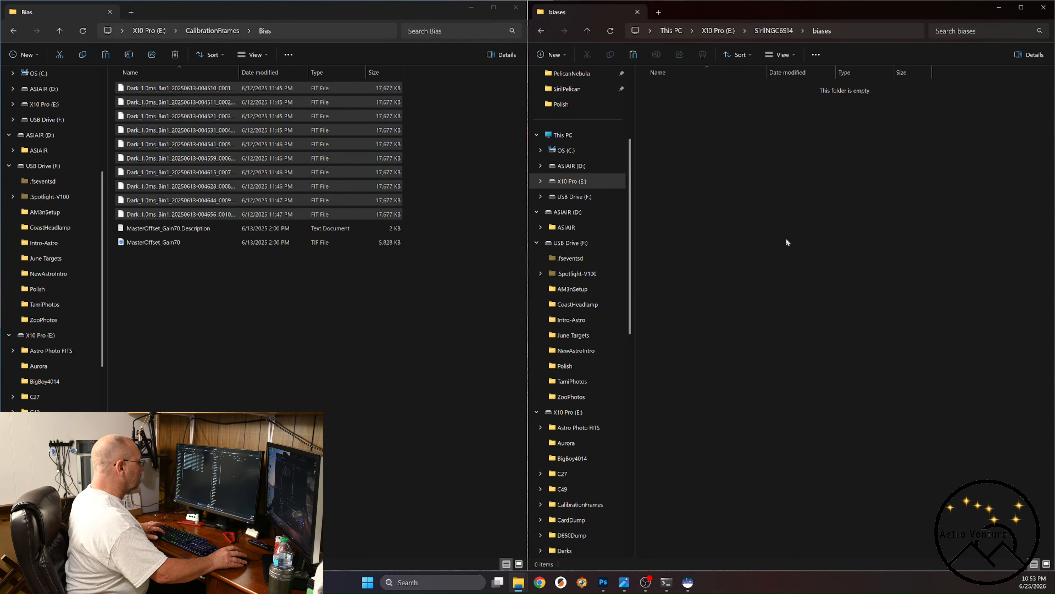
Copy all the 240-second dark FIT files from Darks, Dark4Min on X10 Pro (E:) into the darks folder of SirilNGC6914.
{"action": "left_click", "coordinate": [801, 31]}
{"action": "left_click", "coordinate": [812, 64]}
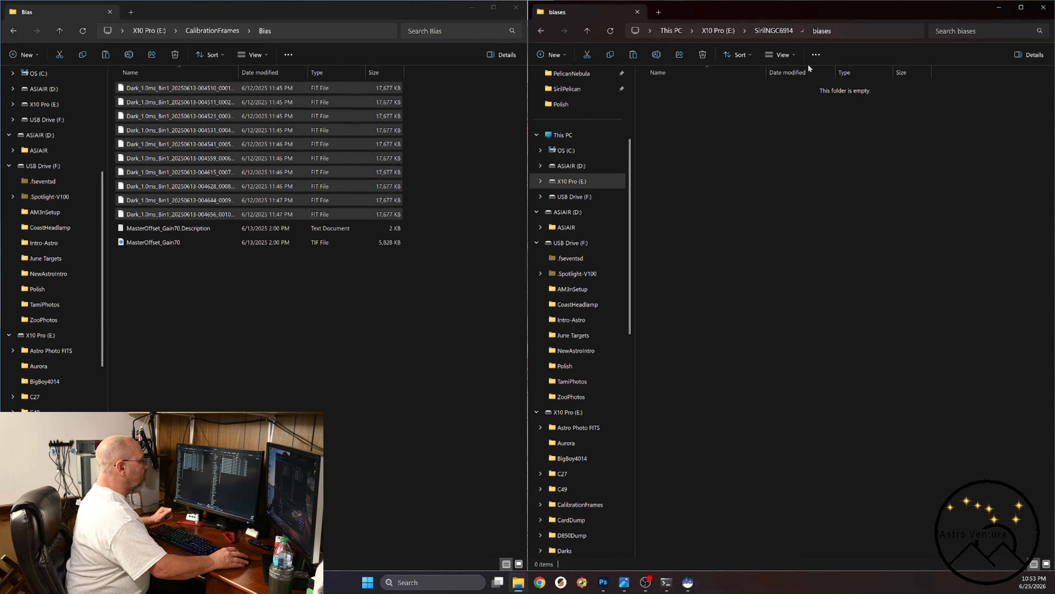
{"action": "left_click", "coordinate": [143, 33]}
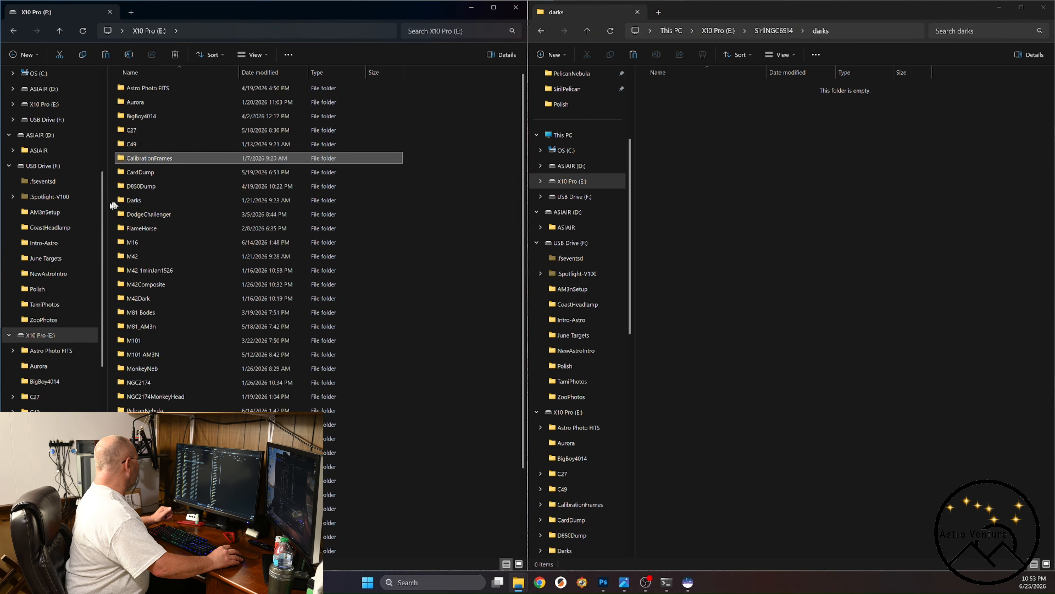
{"action": "double_click", "coordinate": [124, 200]}
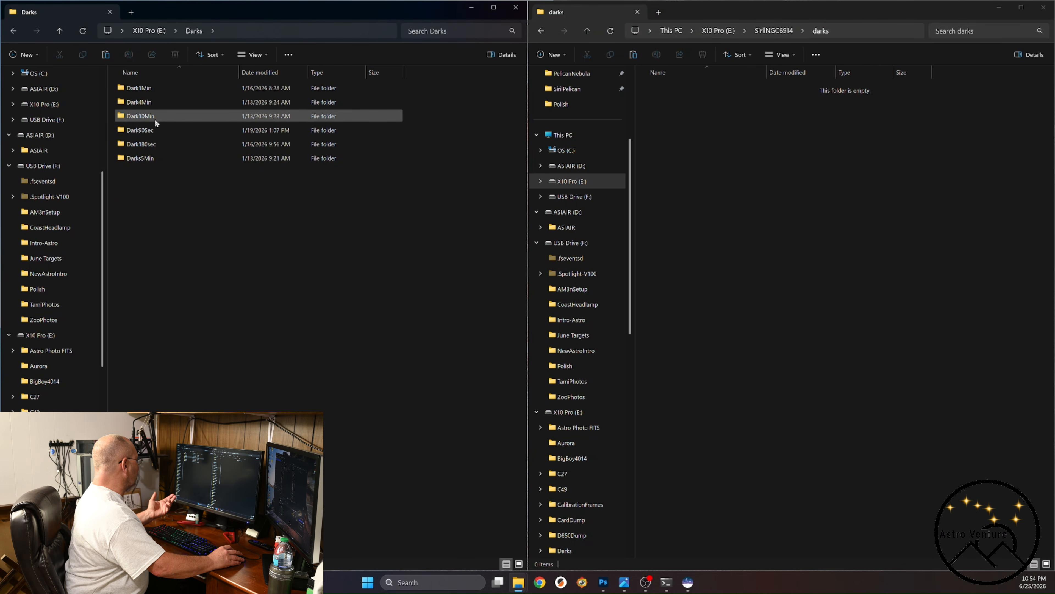
{"action": "double_click", "coordinate": [123, 104]}
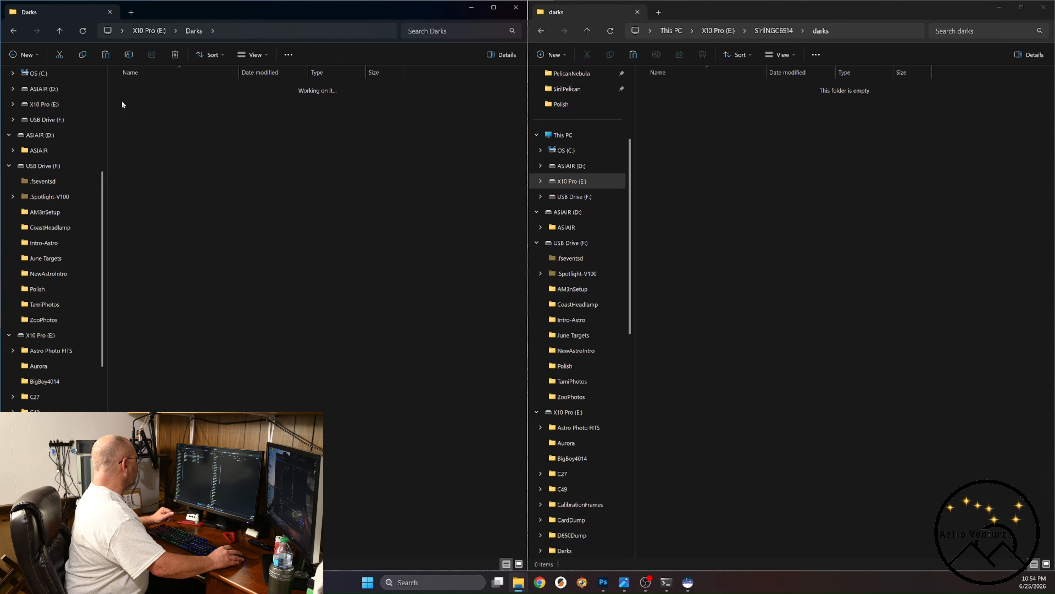
{"action": "left_click", "coordinate": [337, 86]}
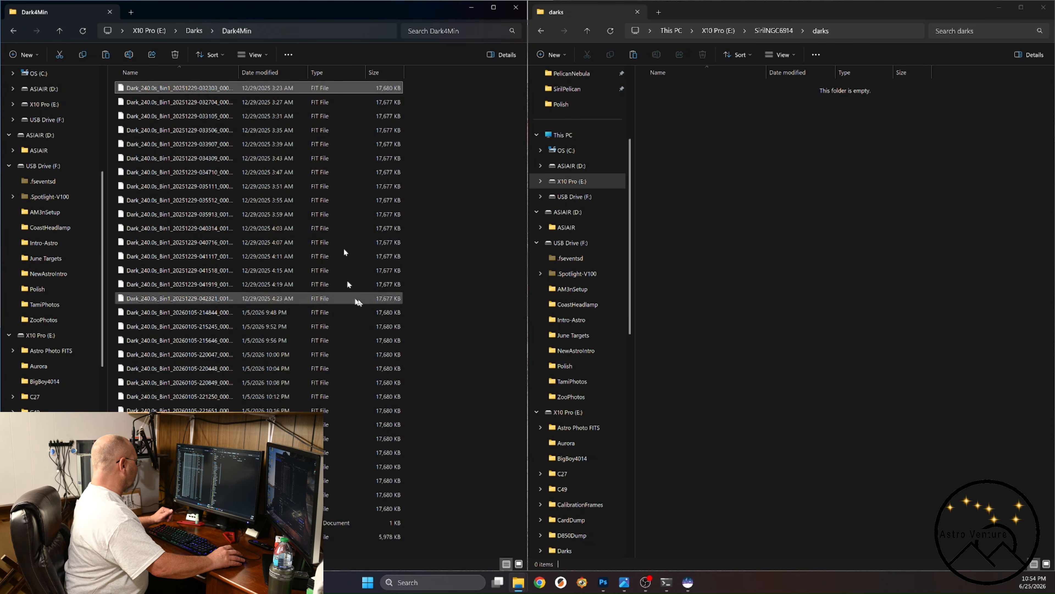
{"action": "left_click", "coordinate": [332, 509], "text": "shift"}
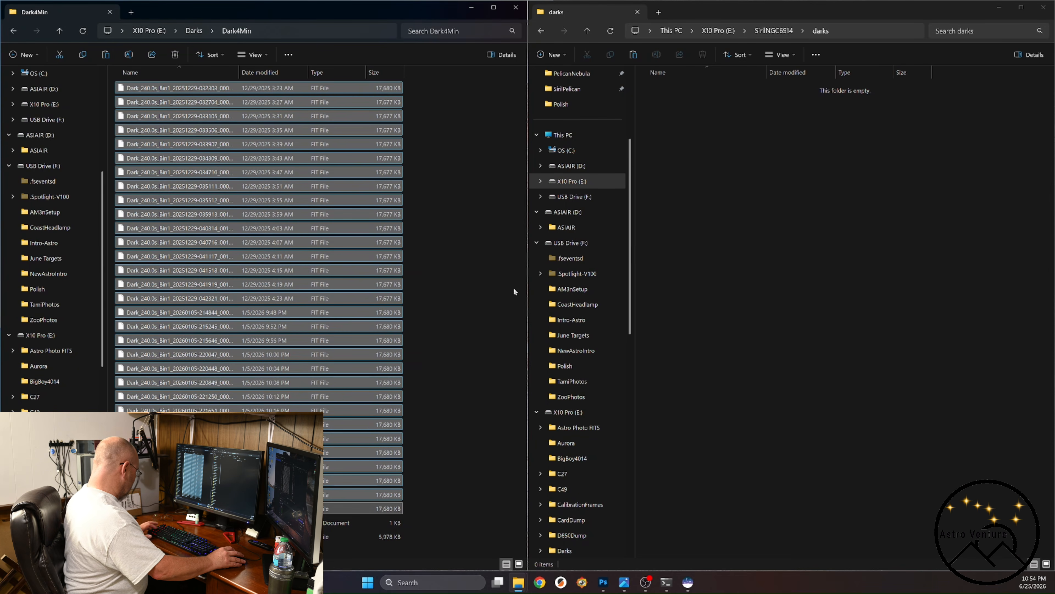
{"action": "left_click", "coordinate": [731, 188]}
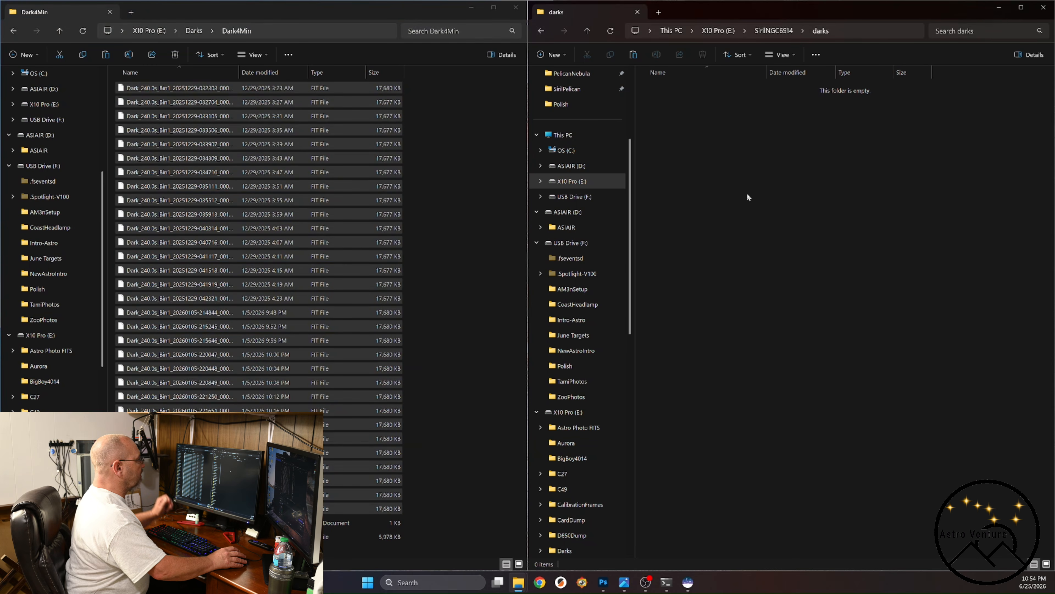
{"action": "key", "text": "ctrl+v"}
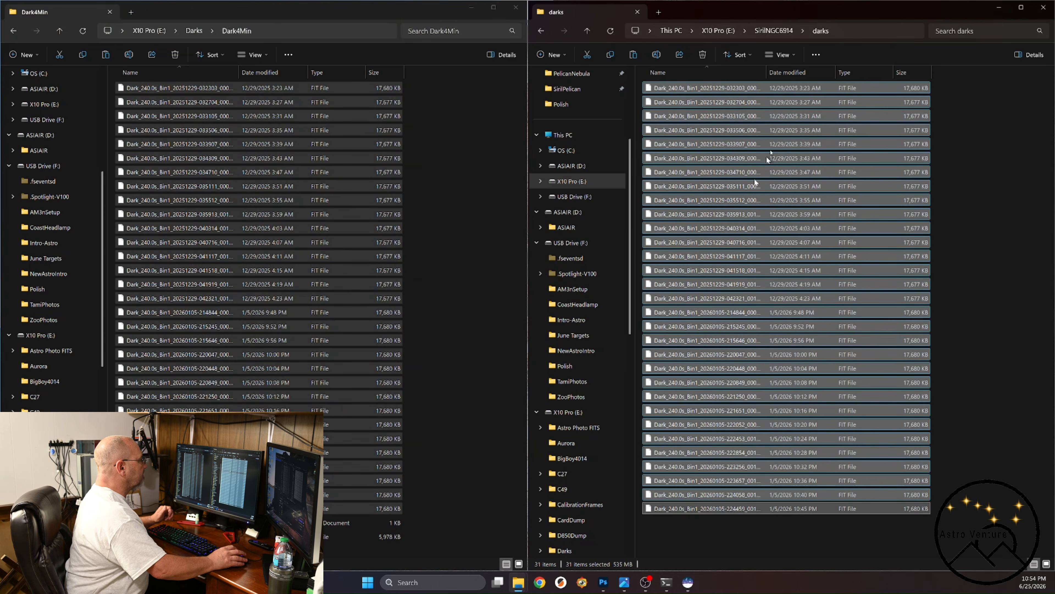
Copy the Flat_625.0ms FIT files from CalibrationFrames, Flats on X10 Pro (E:) into the flats folder of SirilNGC6914.
{"action": "left_click", "coordinate": [803, 33]}
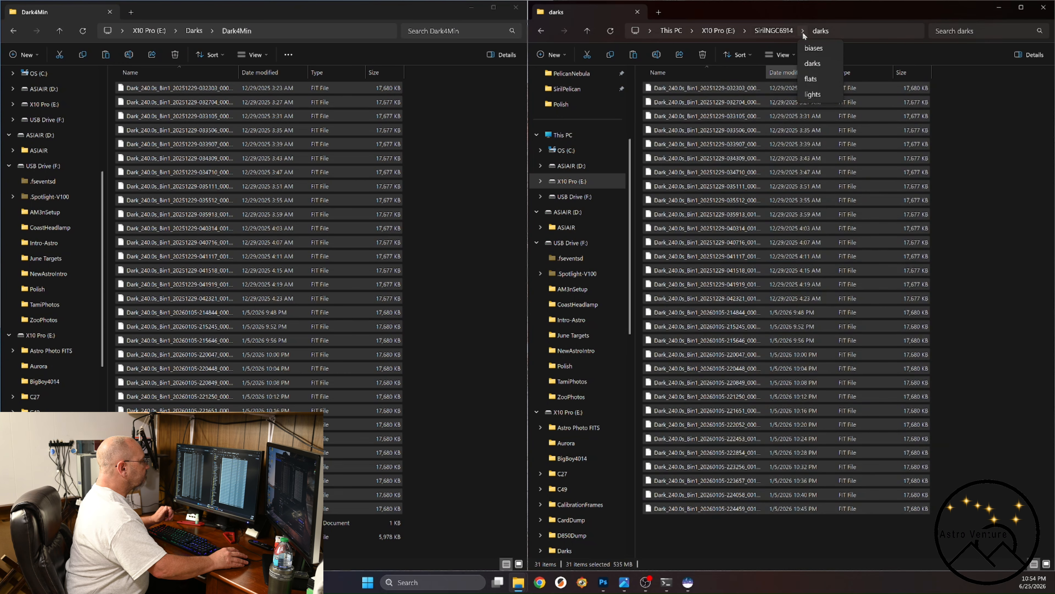
{"action": "left_click", "coordinate": [809, 79]}
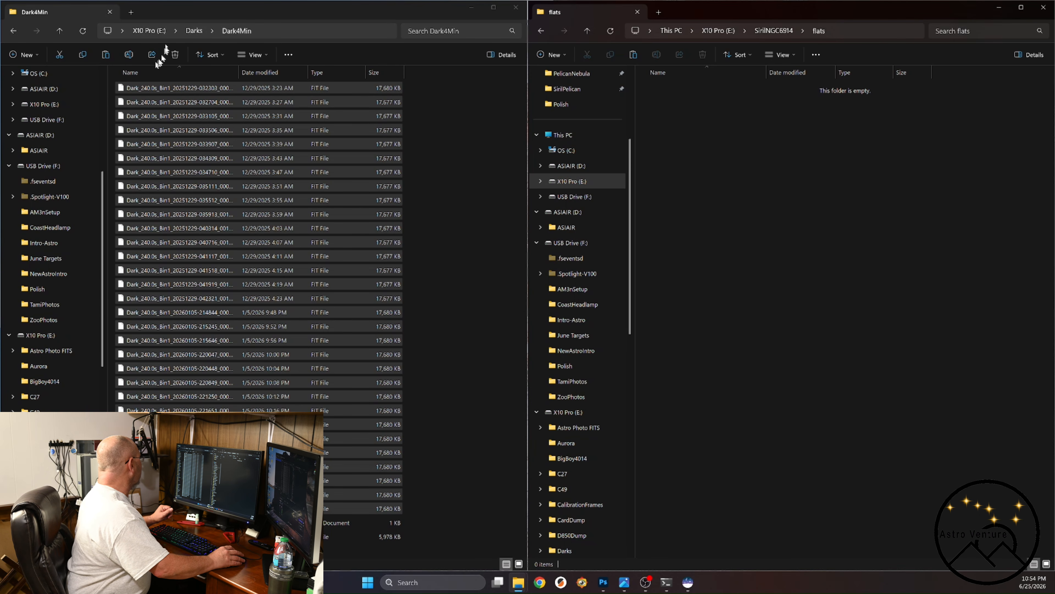
{"action": "left_click", "coordinate": [148, 31]}
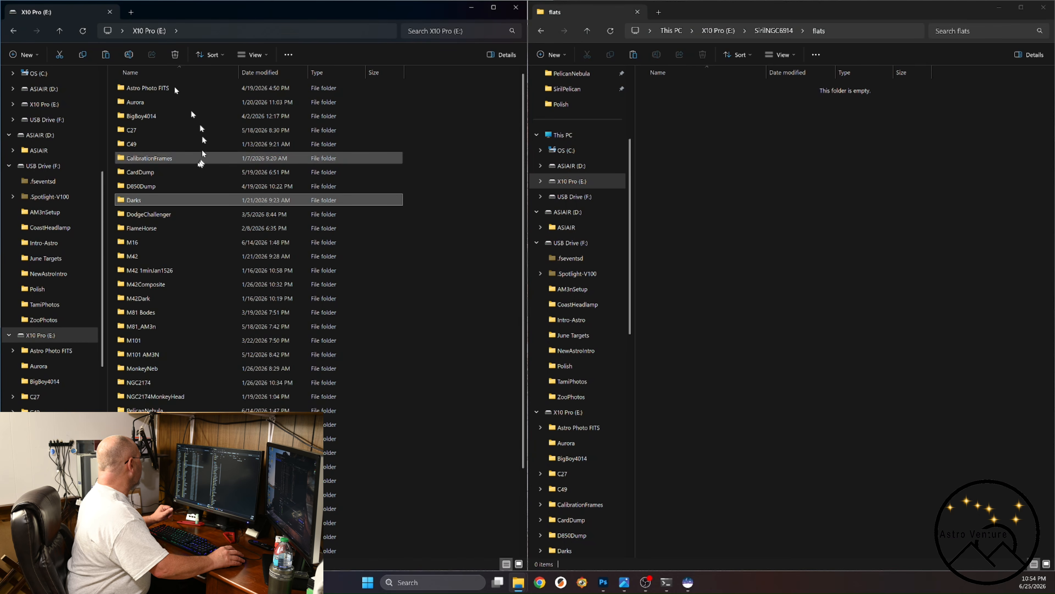
{"action": "double_click", "coordinate": [134, 158]}
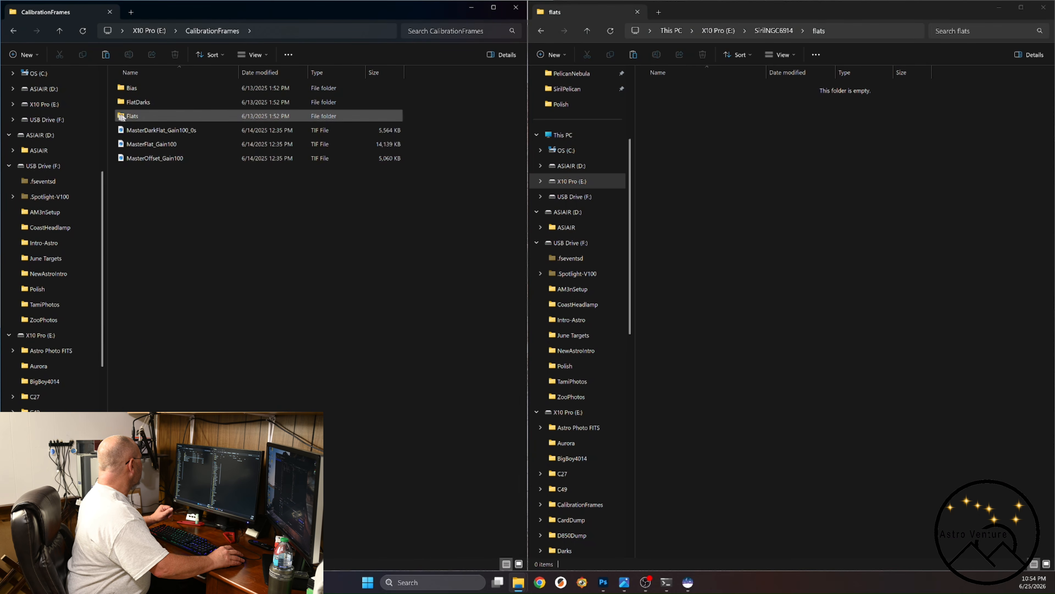
{"action": "double_click", "coordinate": [121, 117]}
{"action": "left_click", "coordinate": [320, 91]}
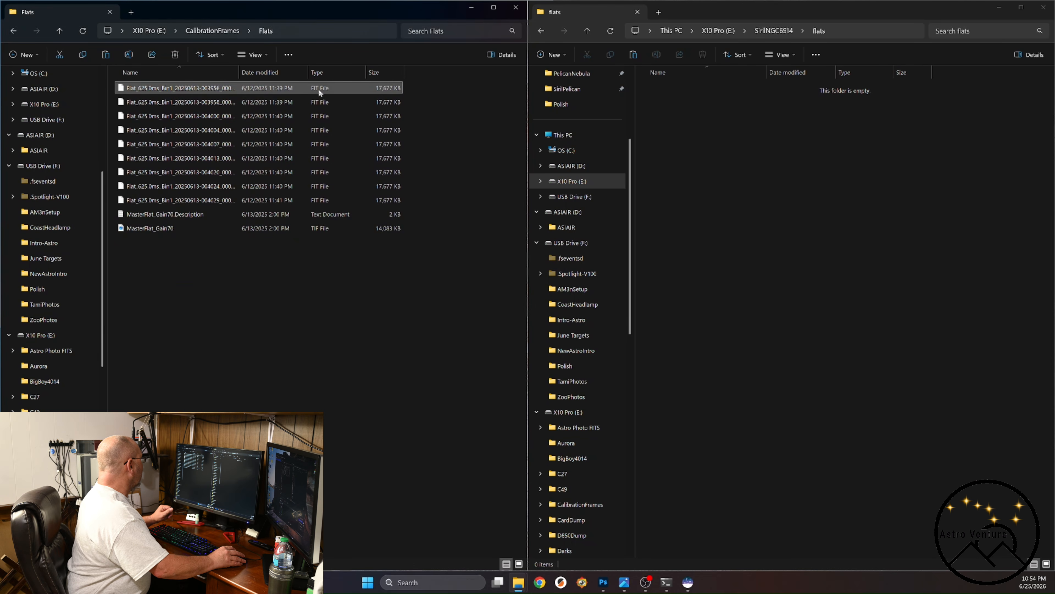
{"action": "left_click", "coordinate": [319, 201], "text": "shift"}
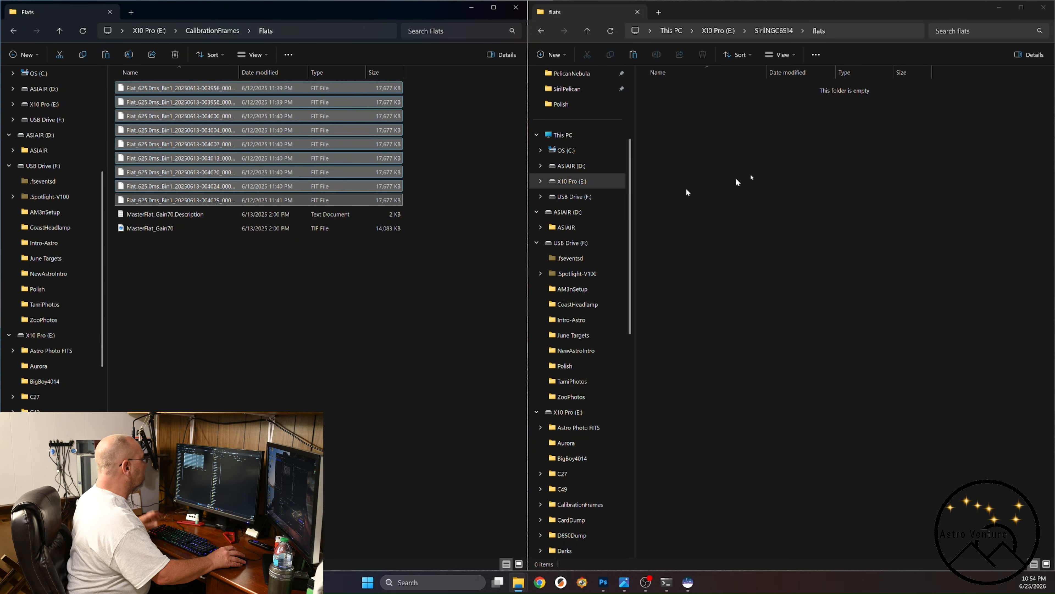
{"action": "left_click", "coordinate": [759, 191]}
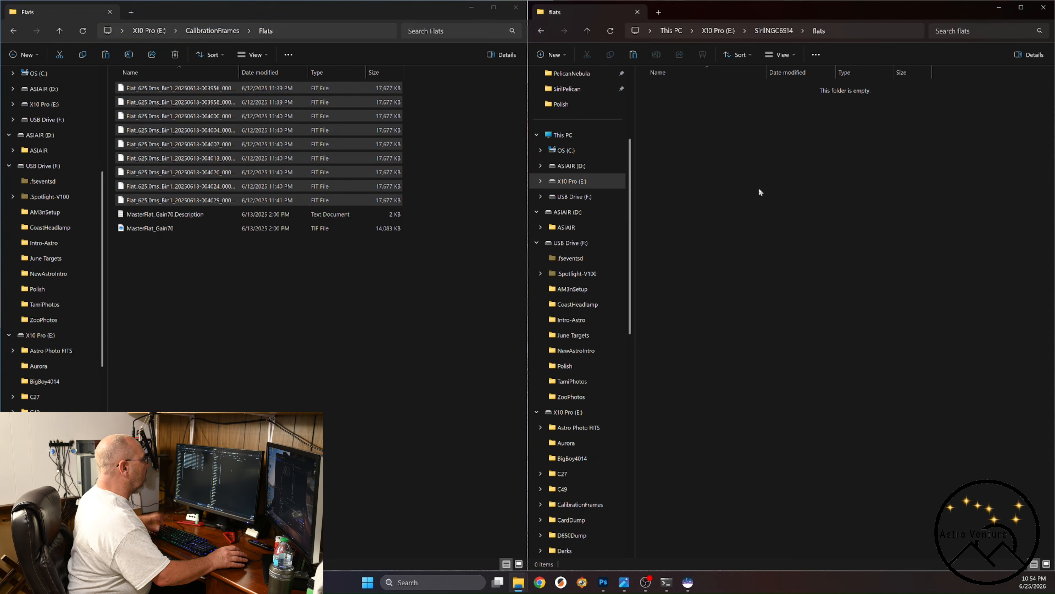
{"action": "key", "text": "ctrl+v"}
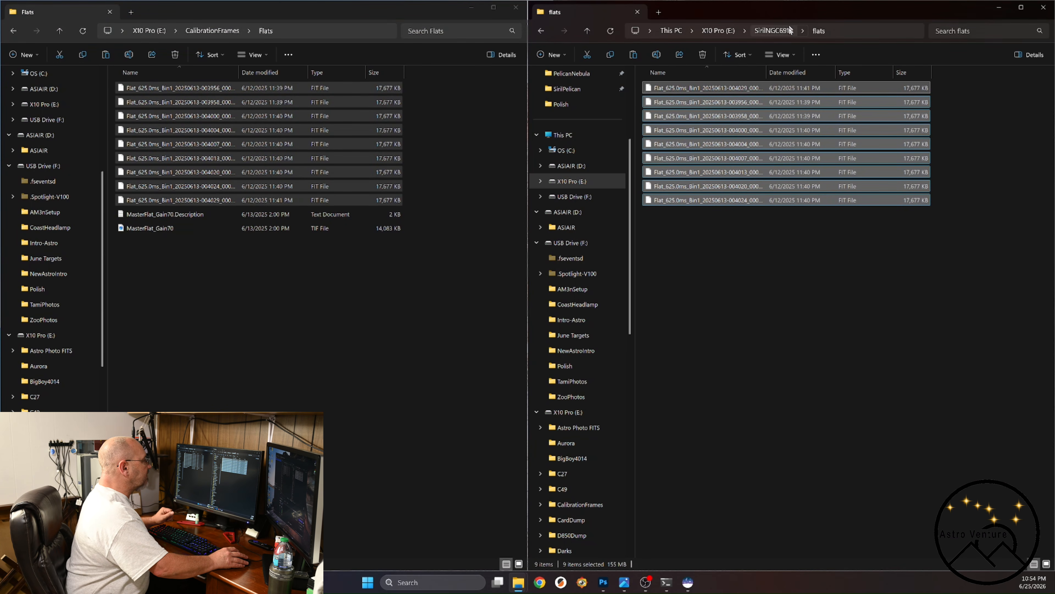
Check the contents of the lights, flats, darks and biases folders in SirilNGC6914, one after another.
{"action": "left_click", "coordinate": [804, 32]}
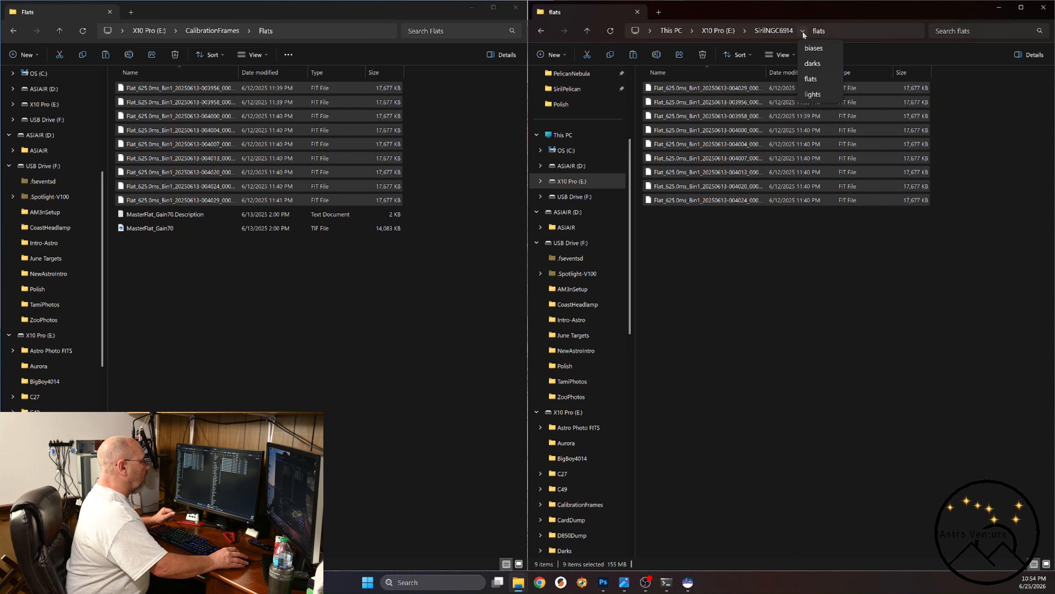
{"action": "left_click", "coordinate": [811, 95]}
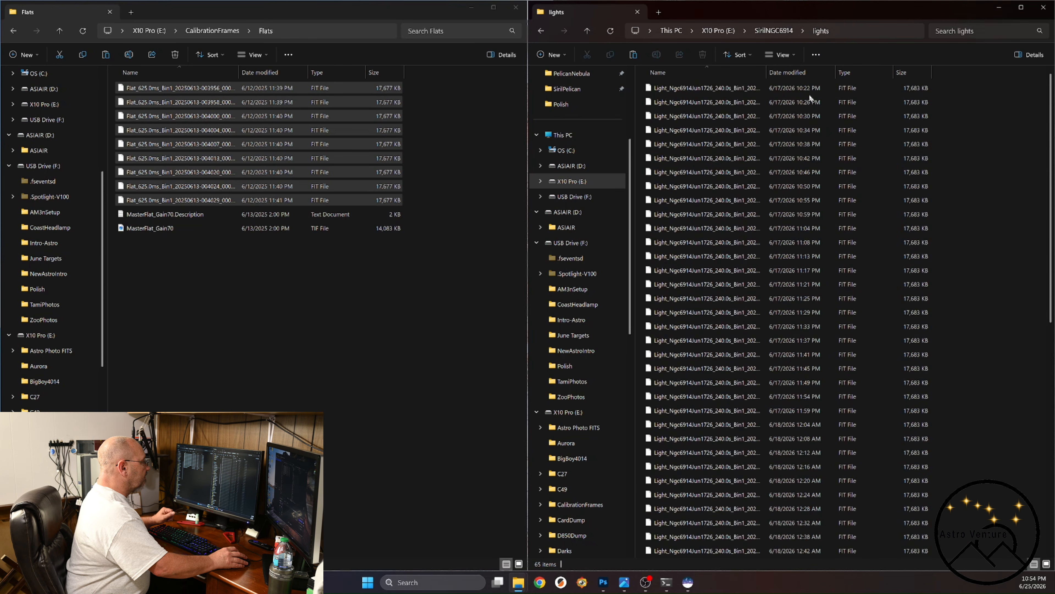
{"action": "left_click", "coordinate": [803, 33]}
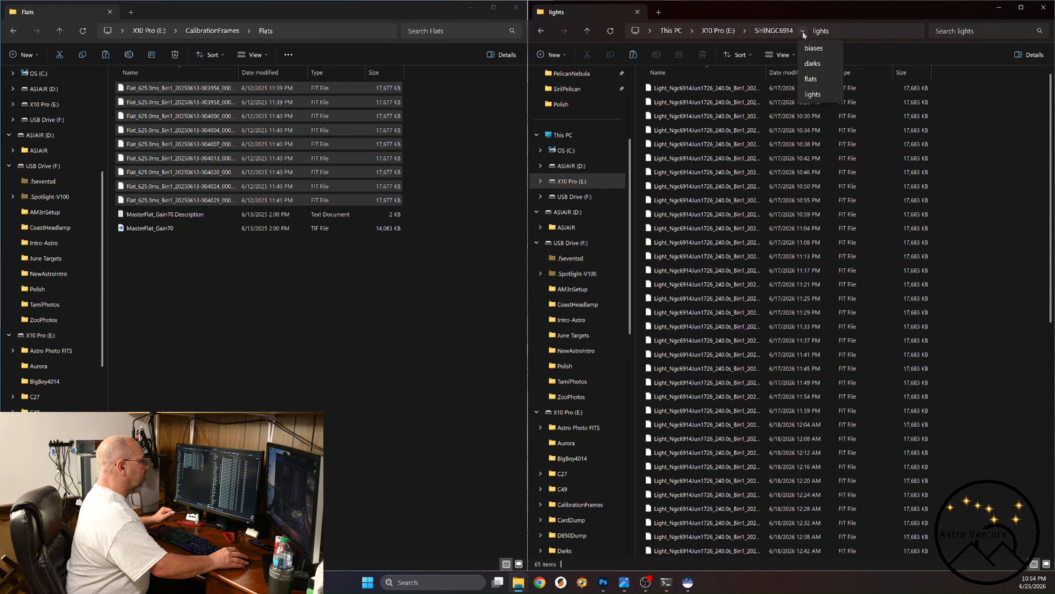
{"action": "left_click", "coordinate": [812, 80]}
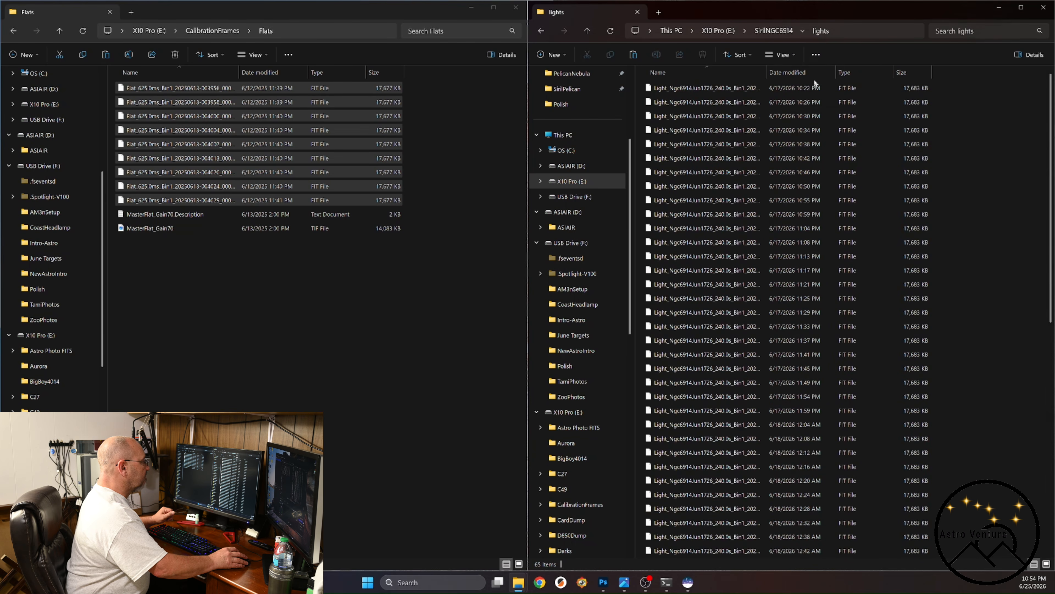
{"action": "left_click", "coordinate": [803, 33]}
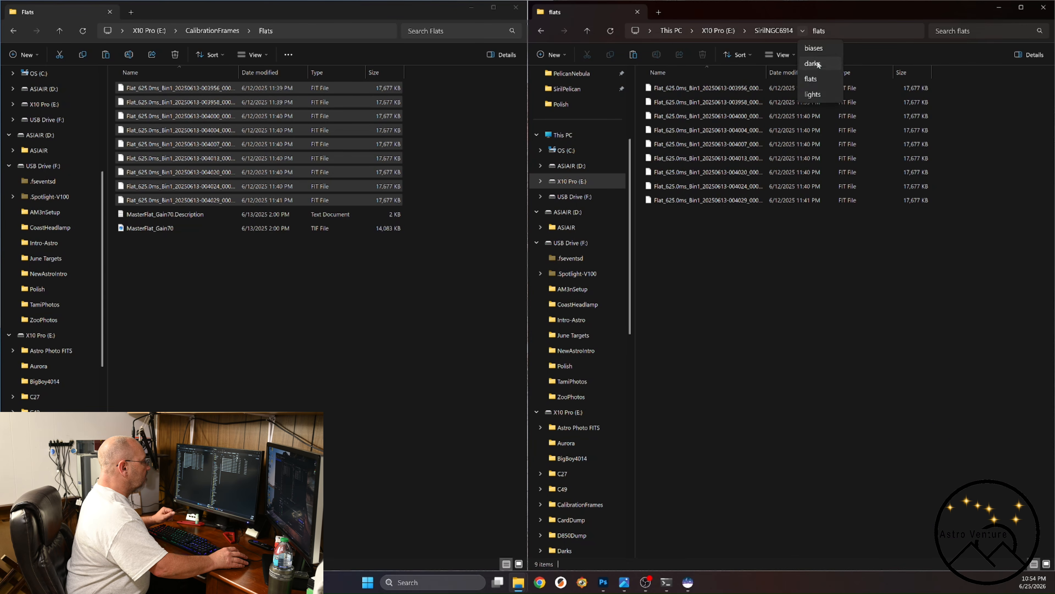
{"action": "left_click", "coordinate": [815, 67]}
{"action": "left_click", "coordinate": [803, 32]}
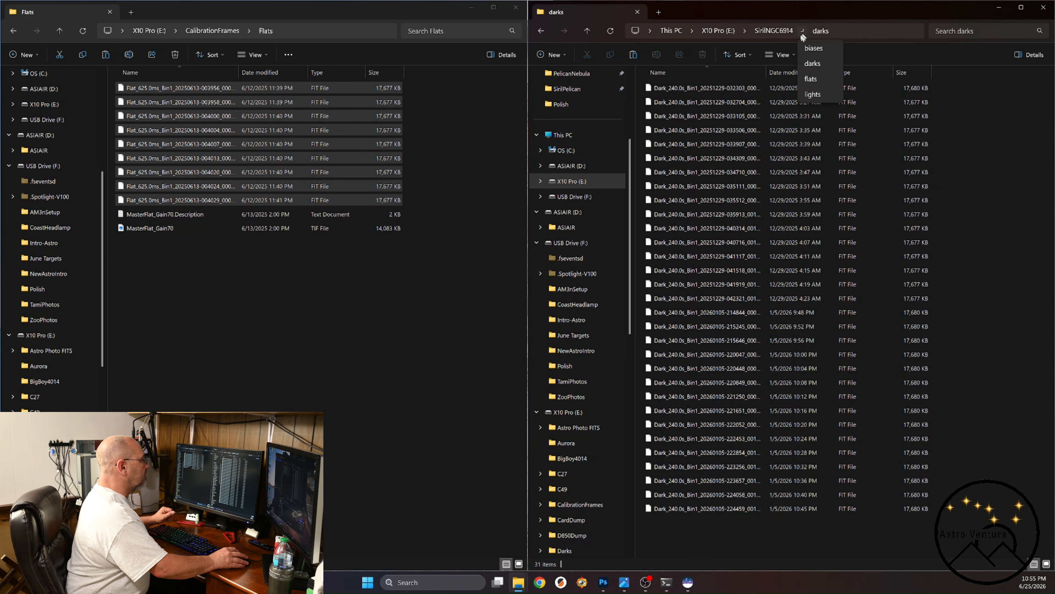
{"action": "left_click", "coordinate": [813, 49]}
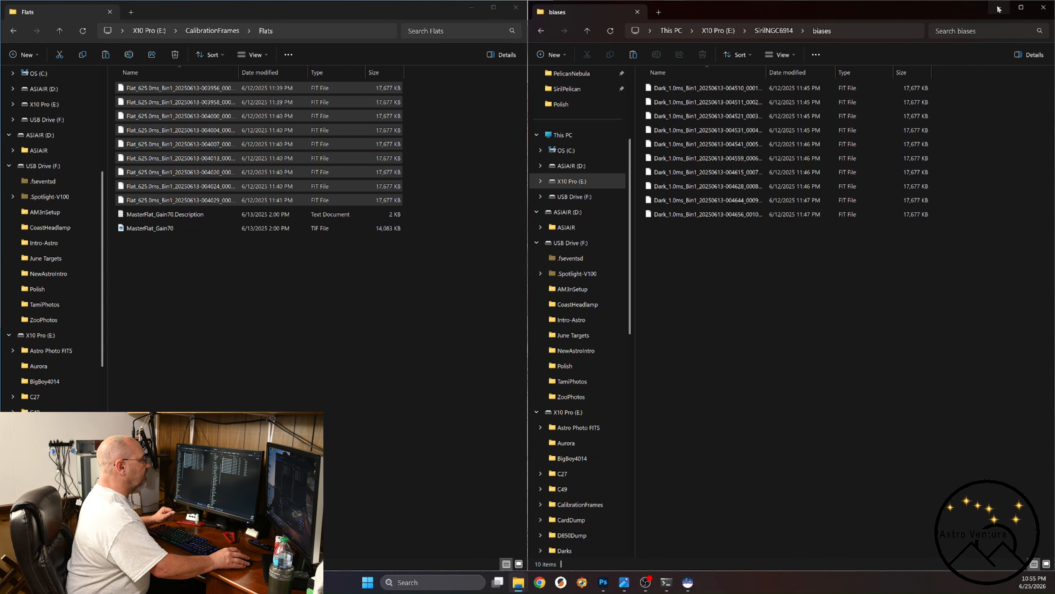
Return to the SirilNGC6914 folder, minimize both File Explorer windows and switch to Siril.
{"action": "left_click", "coordinate": [774, 31]}
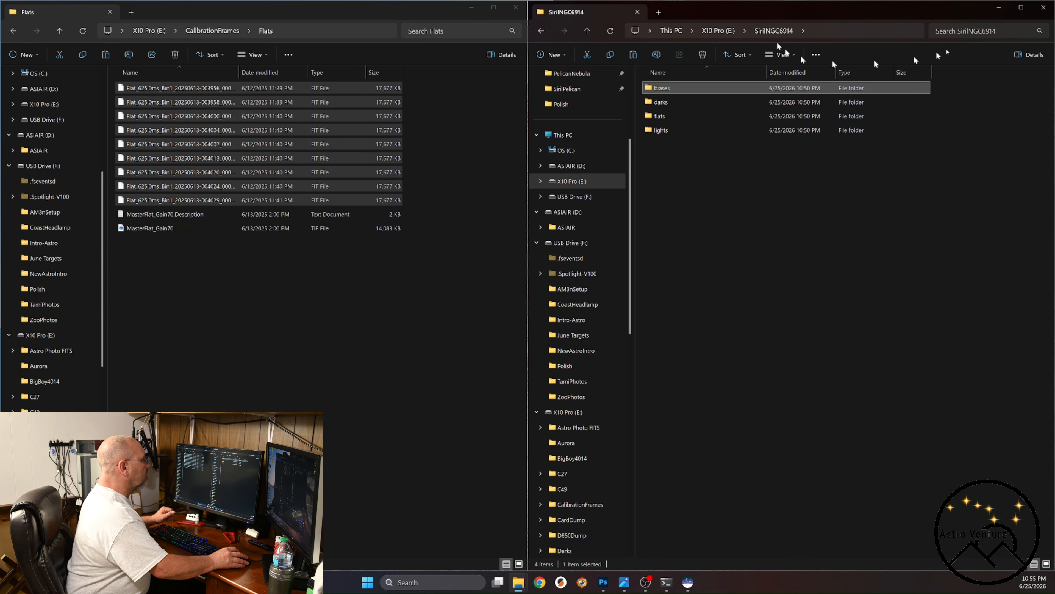
{"action": "left_click", "coordinate": [999, 8]}
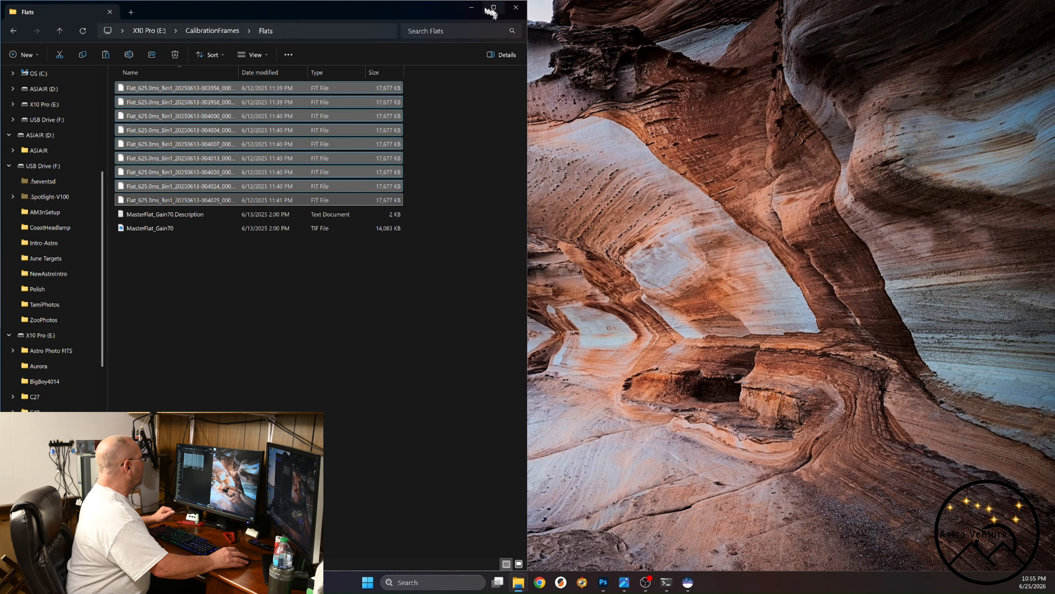
{"action": "left_click", "coordinate": [470, 8]}
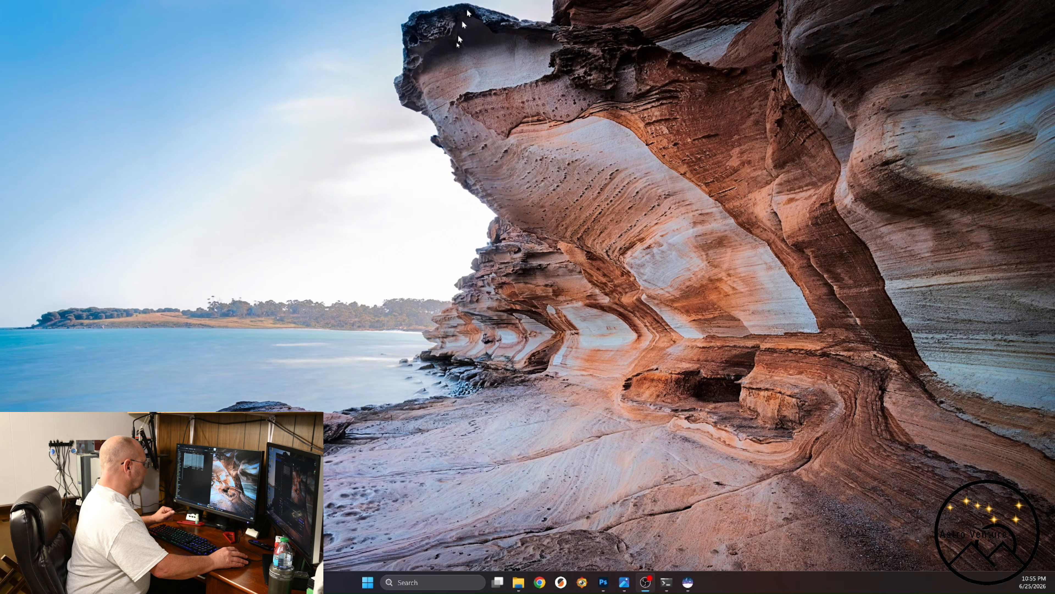
{"action": "left_click", "coordinate": [689, 583]}
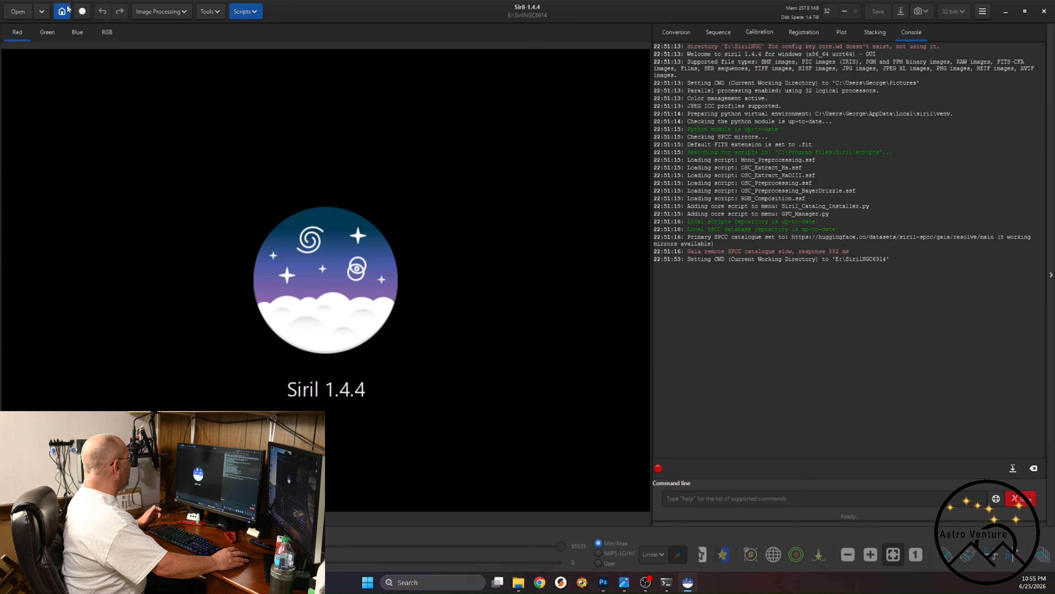
Run the OSC_Preprocessing.ssf script on the SirilNGC6914 working directory, accepting the script notice.
{"action": "left_click", "coordinate": [18, 12]}
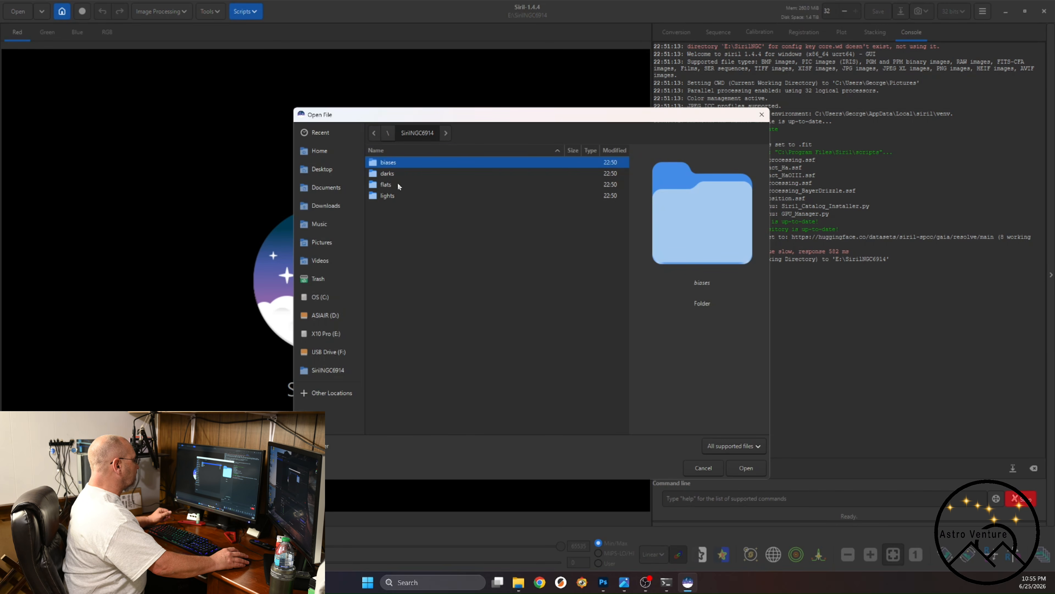
{"action": "left_click", "coordinate": [703, 468]}
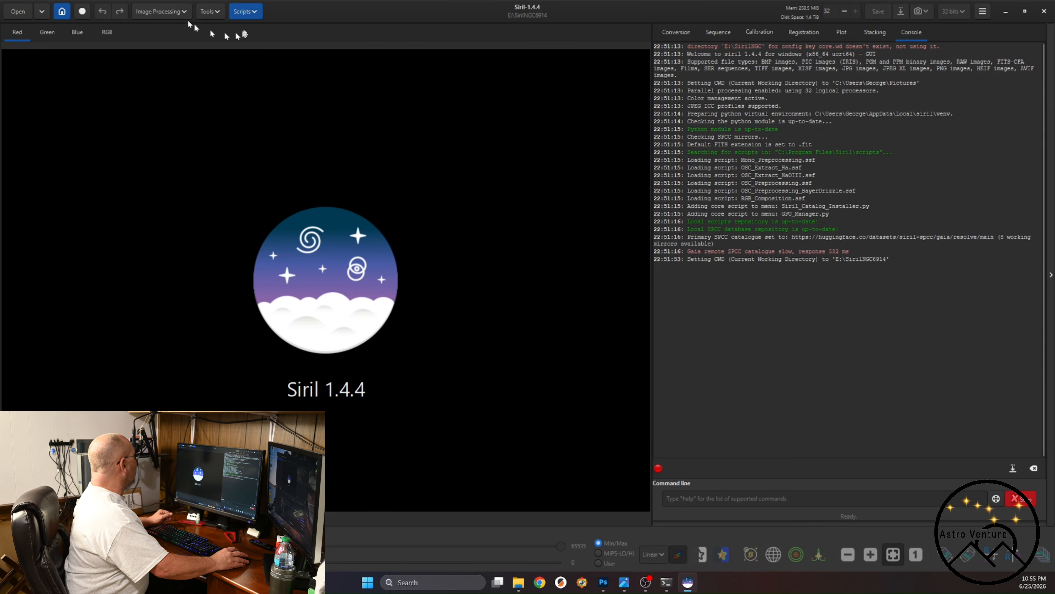
{"action": "left_click", "coordinate": [245, 12]}
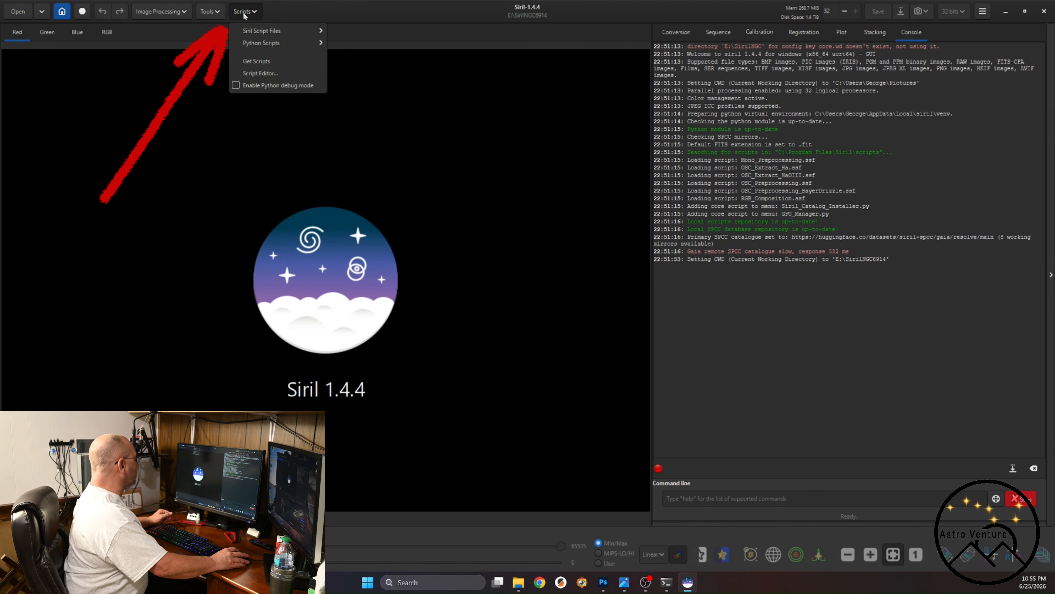
{"action": "mouse_move", "coordinate": [253, 31]}
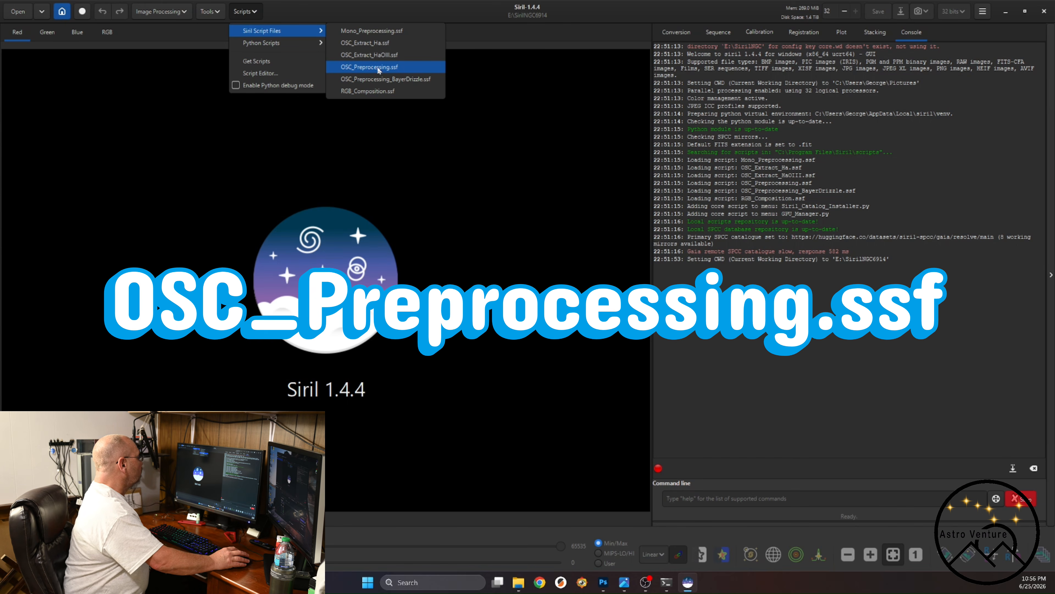
{"action": "left_click", "coordinate": [378, 67]}
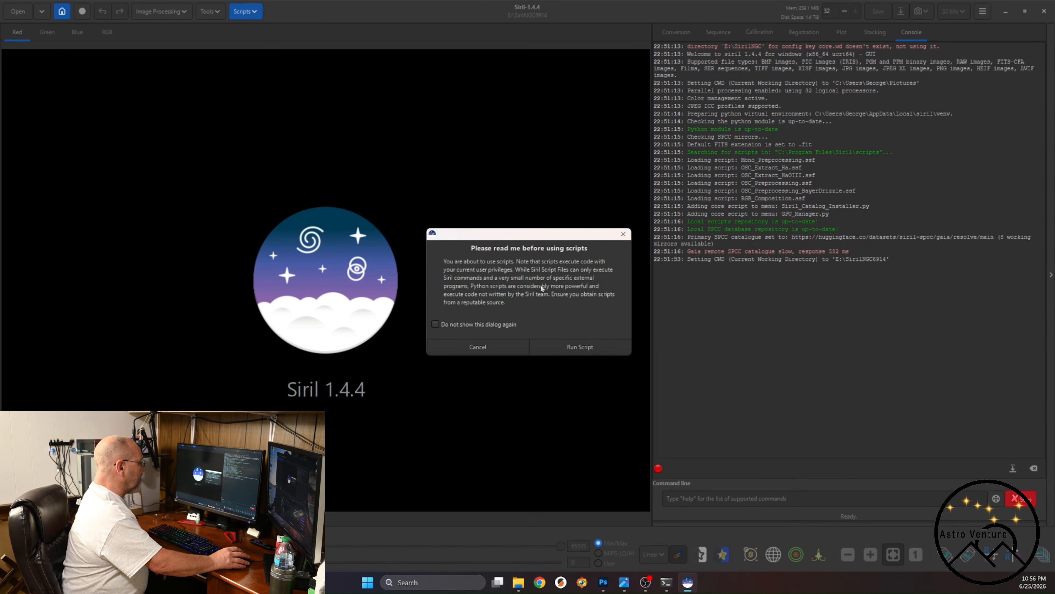
{"action": "left_click", "coordinate": [574, 346]}
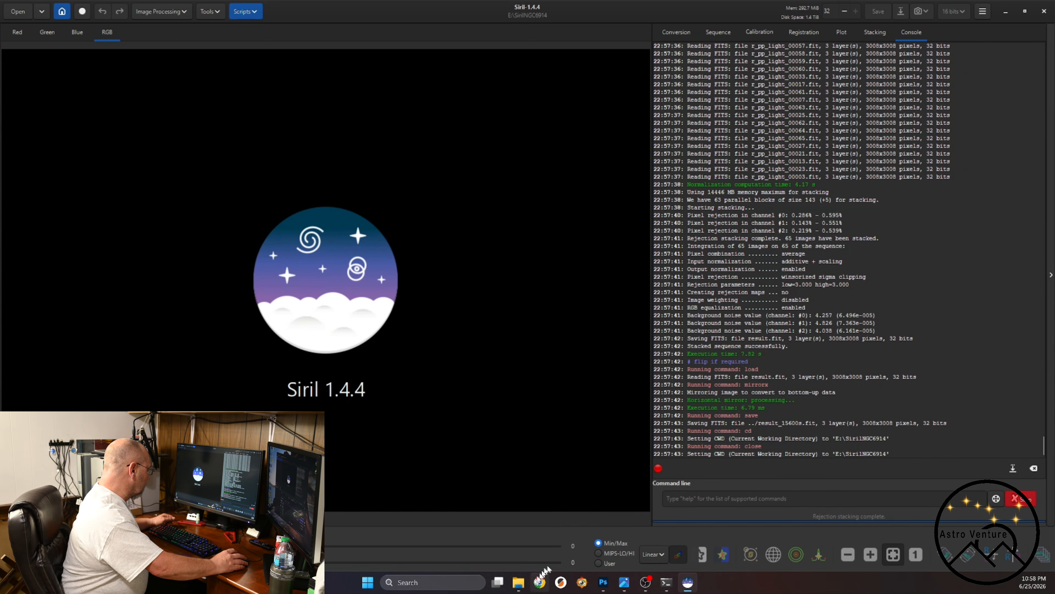
Switch to File Explorer and check the SirilNGC6914 folder for the process and masters folders and the result_15600s.fit file.
{"action": "left_click", "coordinate": [518, 581]}
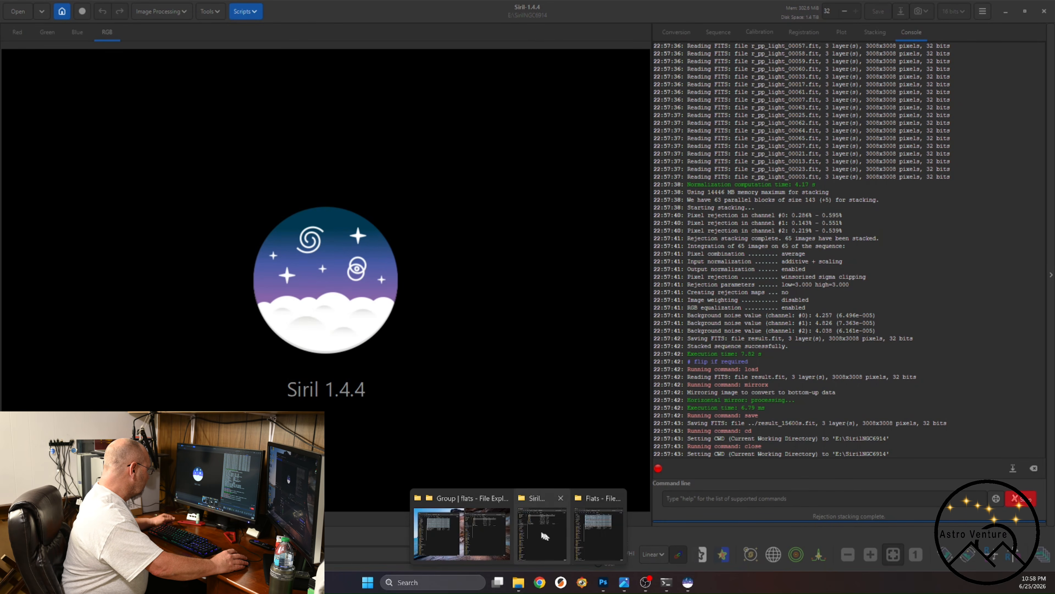
{"action": "left_click", "coordinate": [544, 542]}
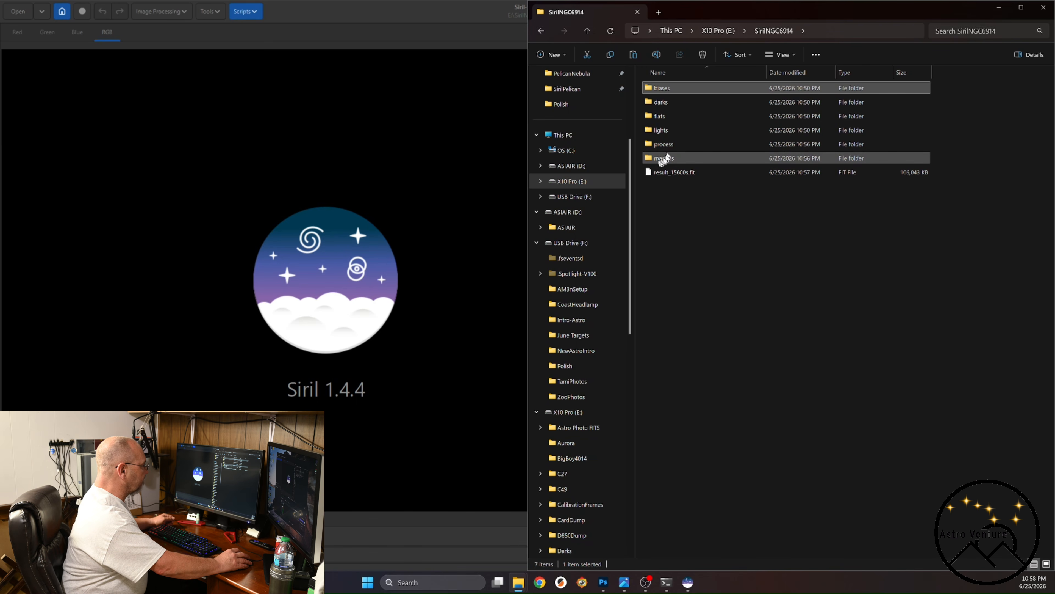
{"action": "mouse_move", "coordinate": [658, 163]}
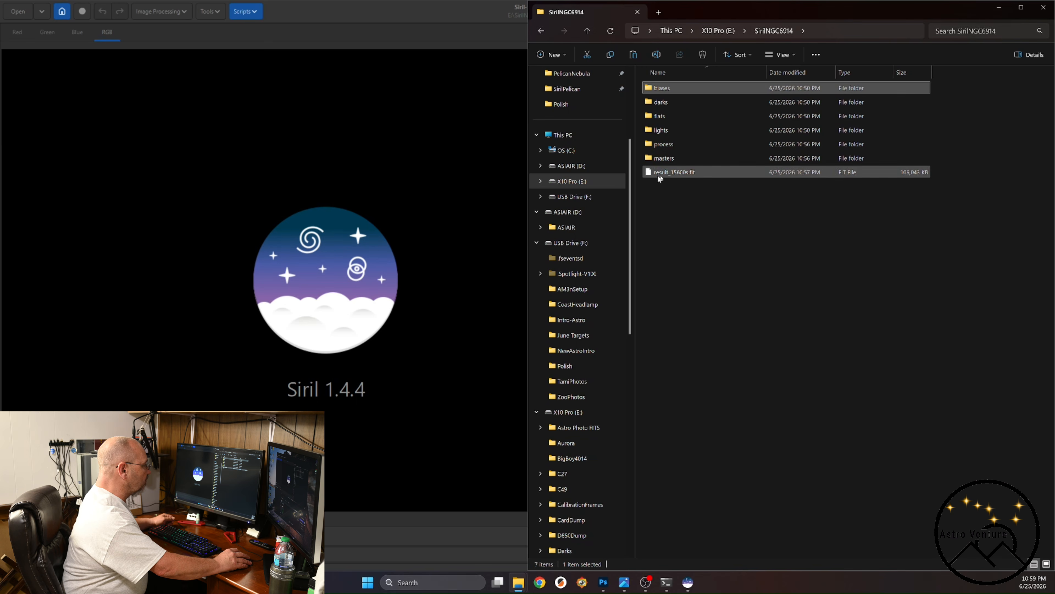
{"action": "mouse_move", "coordinate": [692, 178]}
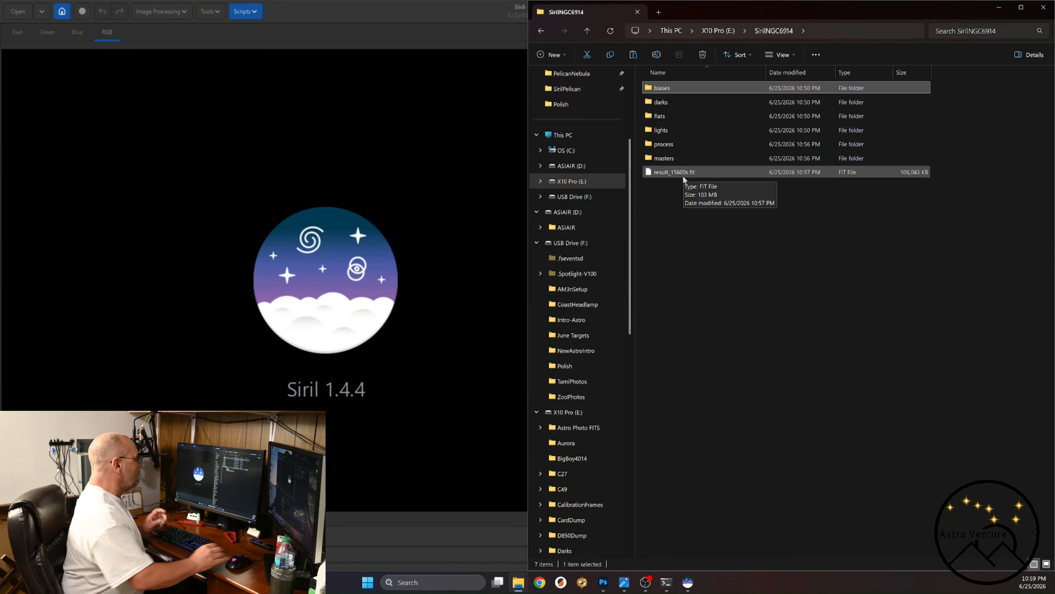
Switch back to Siril and open result_15600s.fit from the SirilNGC6914 folder.
{"action": "double_click", "coordinate": [336, 16]}
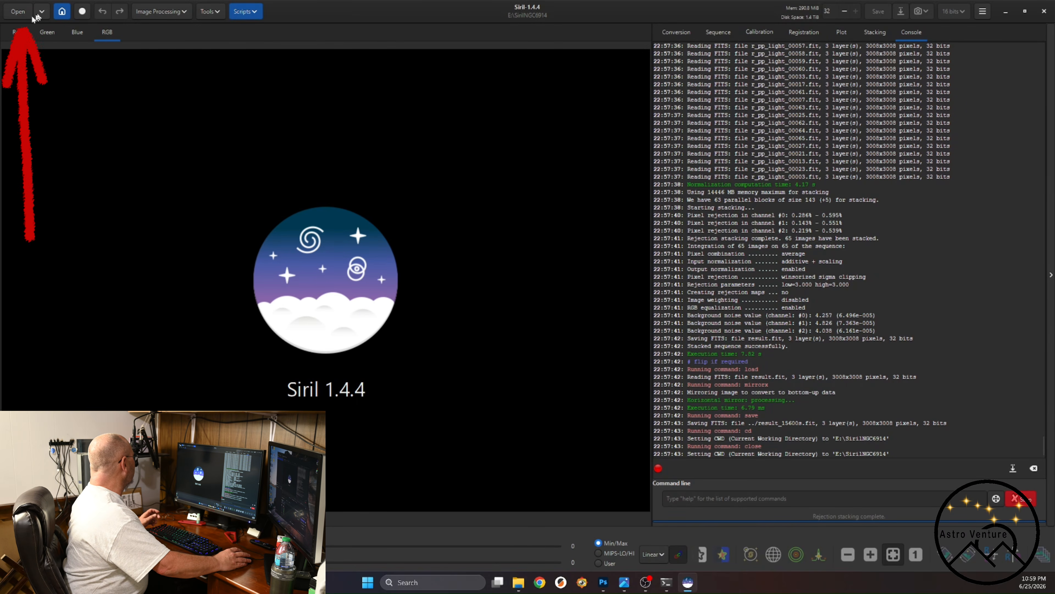
{"action": "left_click", "coordinate": [42, 12]}
{"action": "left_click", "coordinate": [42, 13]}
{"action": "left_click", "coordinate": [18, 11]}
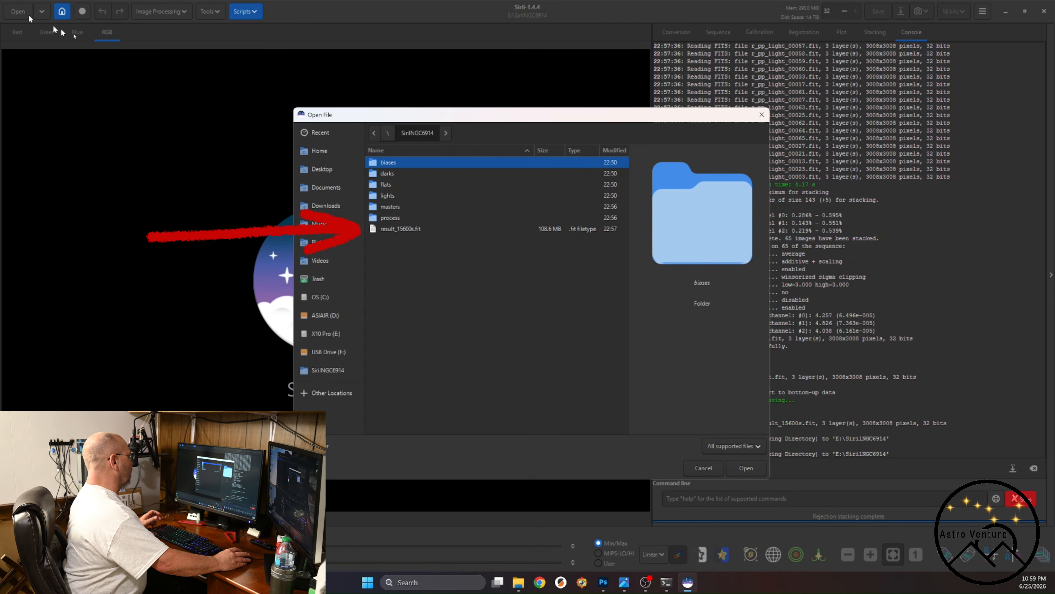
{"action": "left_click", "coordinate": [387, 229]}
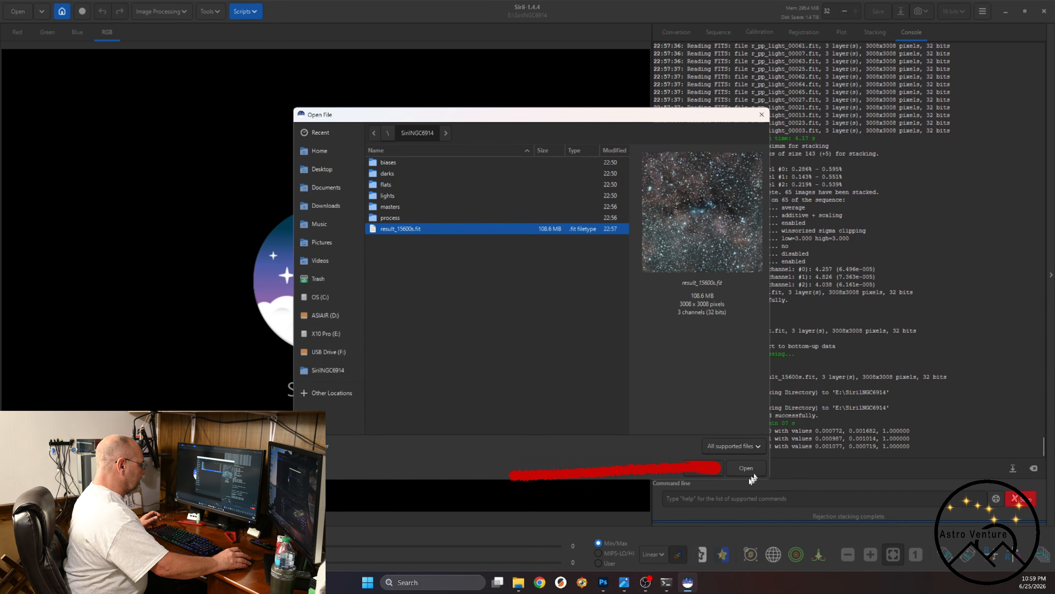
{"action": "left_click", "coordinate": [751, 468]}
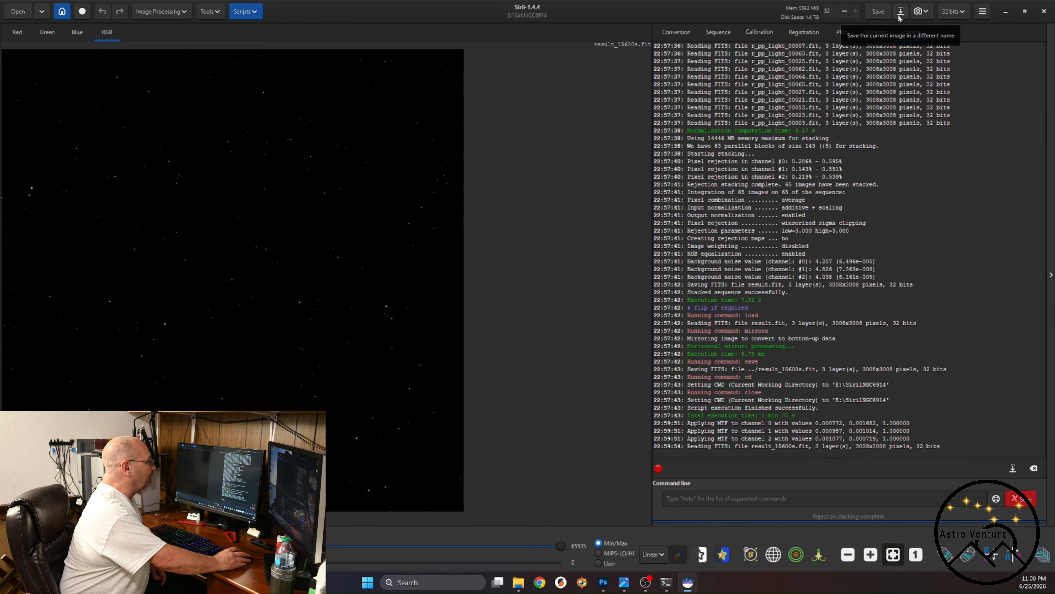
Save a TIFF copy of the stacked image as PelicanNebula_result_15600s.tif in SirilNGC6914, using 32-bit floating point ASTRO-TIFF without compression.
{"action": "left_click", "coordinate": [901, 12]}
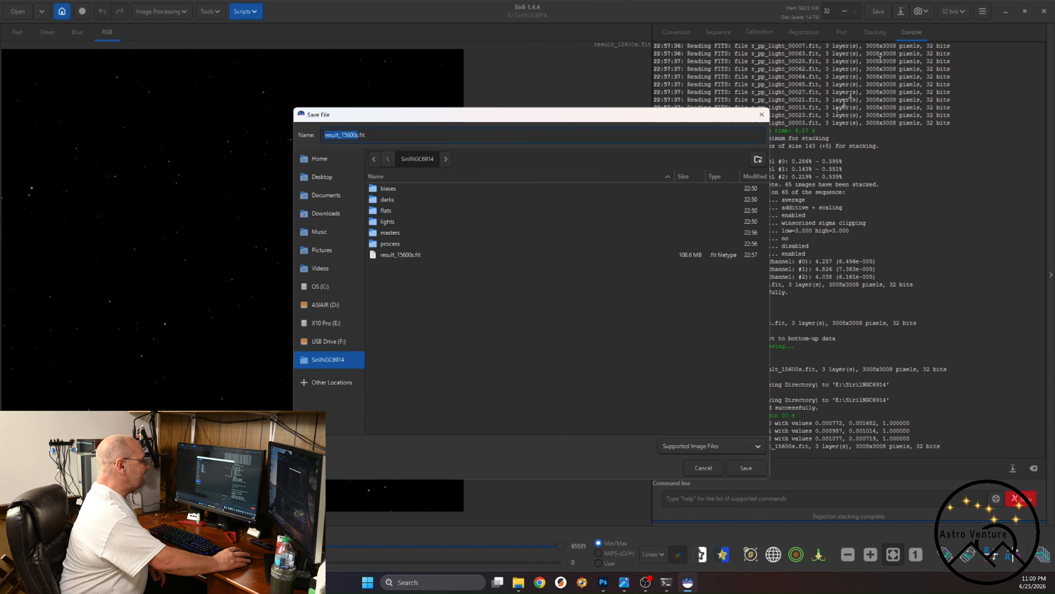
{"action": "left_click", "coordinate": [743, 452]}
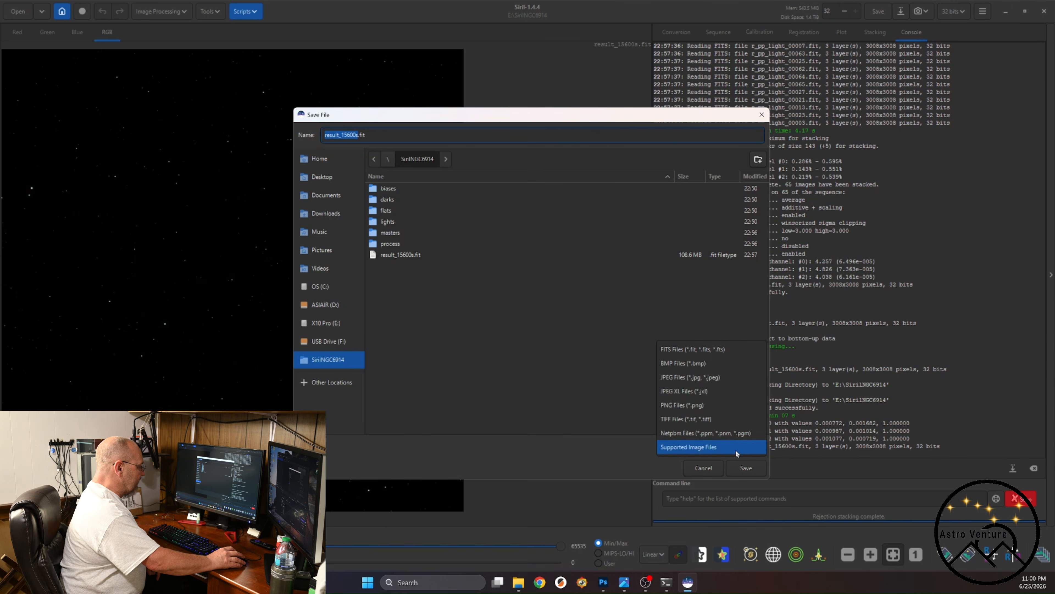
{"action": "left_click", "coordinate": [688, 420]}
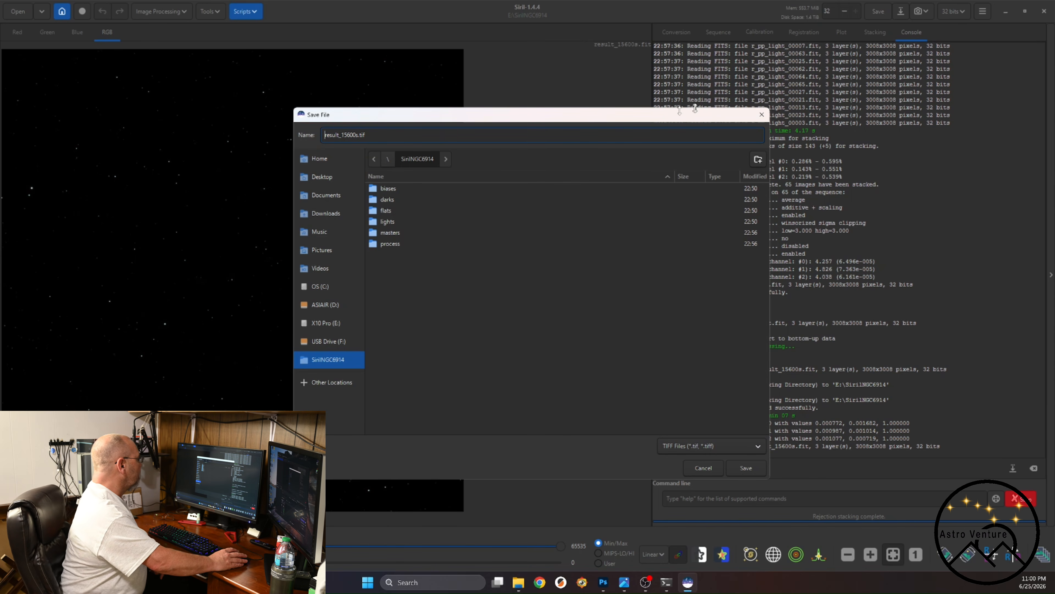
{"action": "type", "text": "PelicanNebula_"}
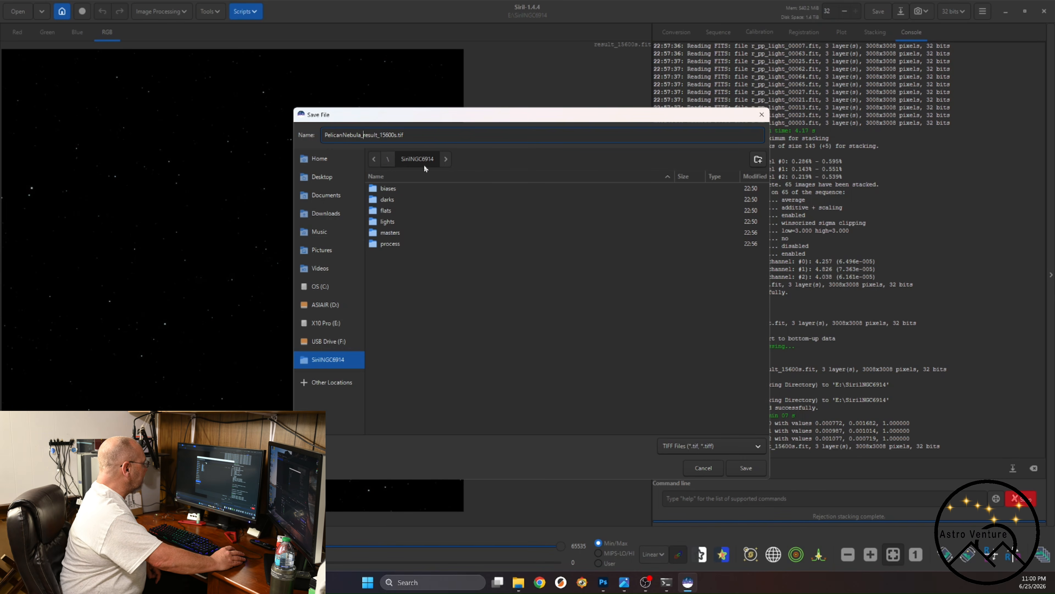
{"action": "left_click", "coordinate": [750, 470]}
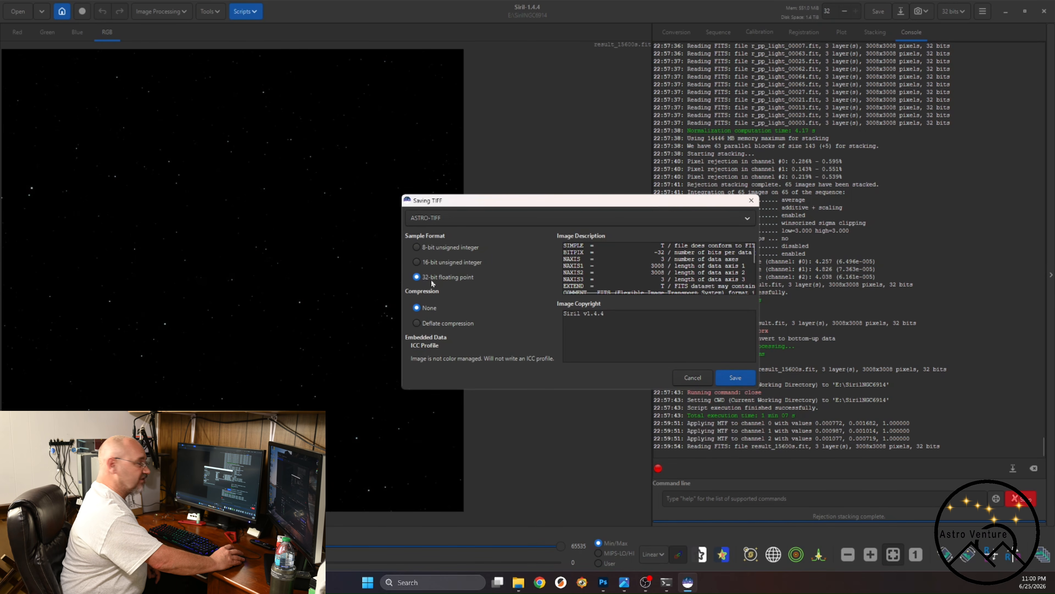
{"action": "left_click", "coordinate": [734, 378]}
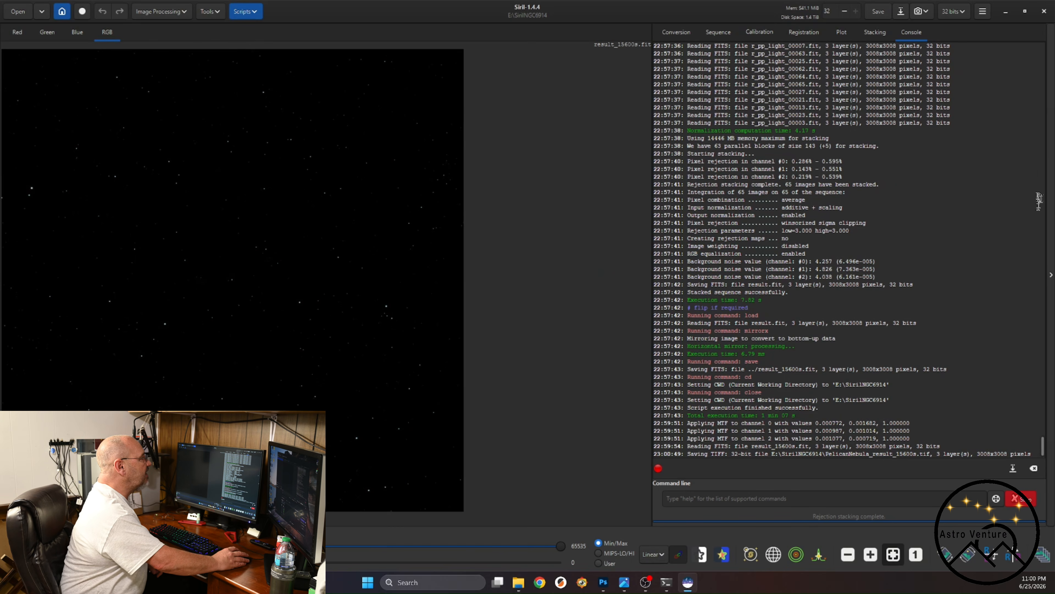
Quit Siril and minimize the SirilNGC6914 File Explorer window.
{"action": "left_click", "coordinate": [1044, 12]}
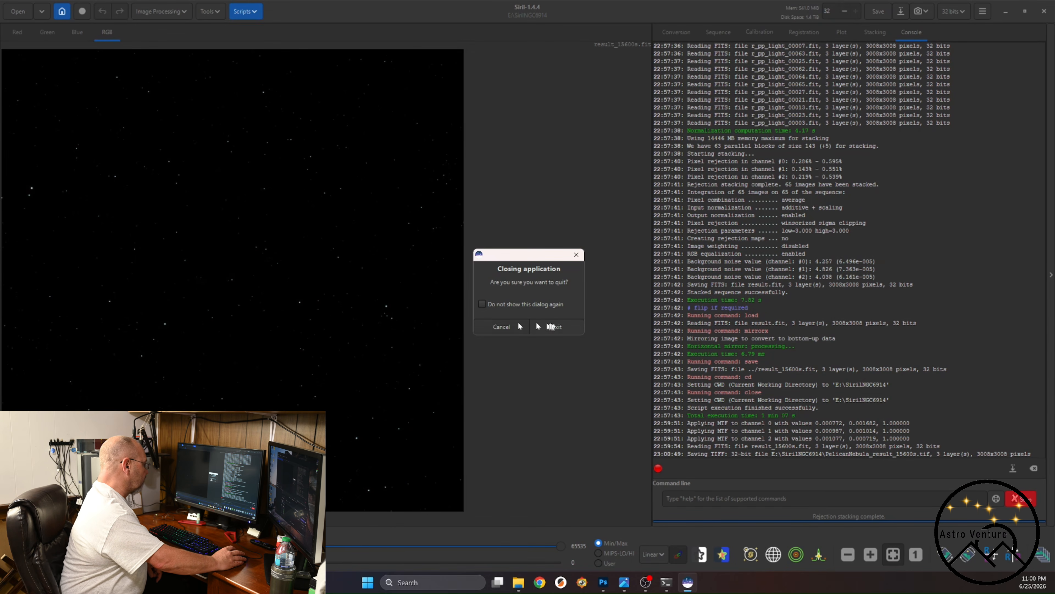
{"action": "left_click", "coordinate": [555, 327]}
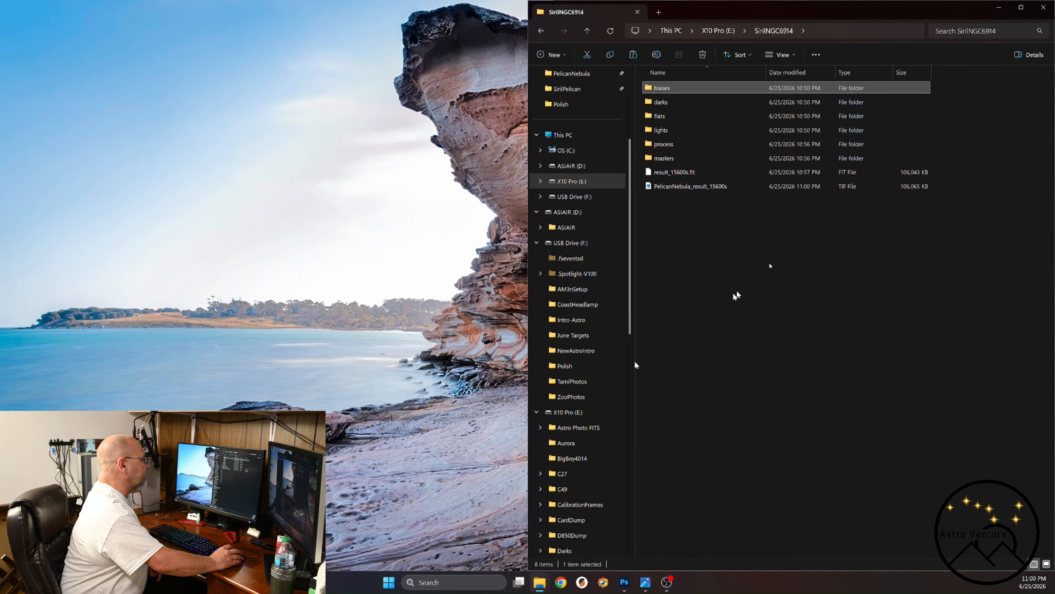
{"action": "left_click", "coordinate": [1000, 7]}
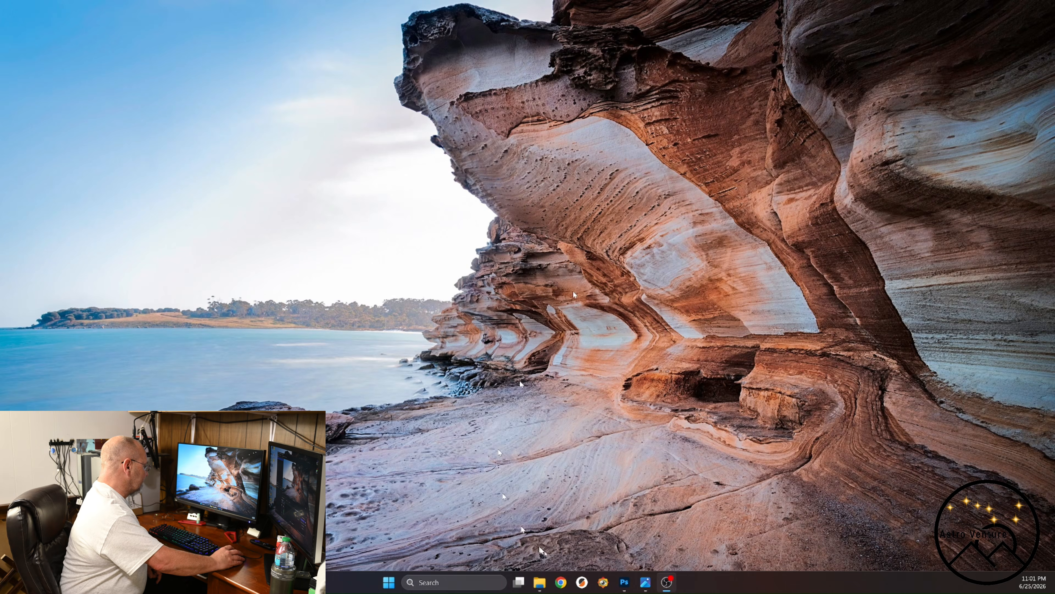
Switch to Photoshop, open PelicanNebula_result_15600s from the SirilNGC6914 folder in it and dismiss the HDR color notice.
{"action": "left_click", "coordinate": [624, 582]}
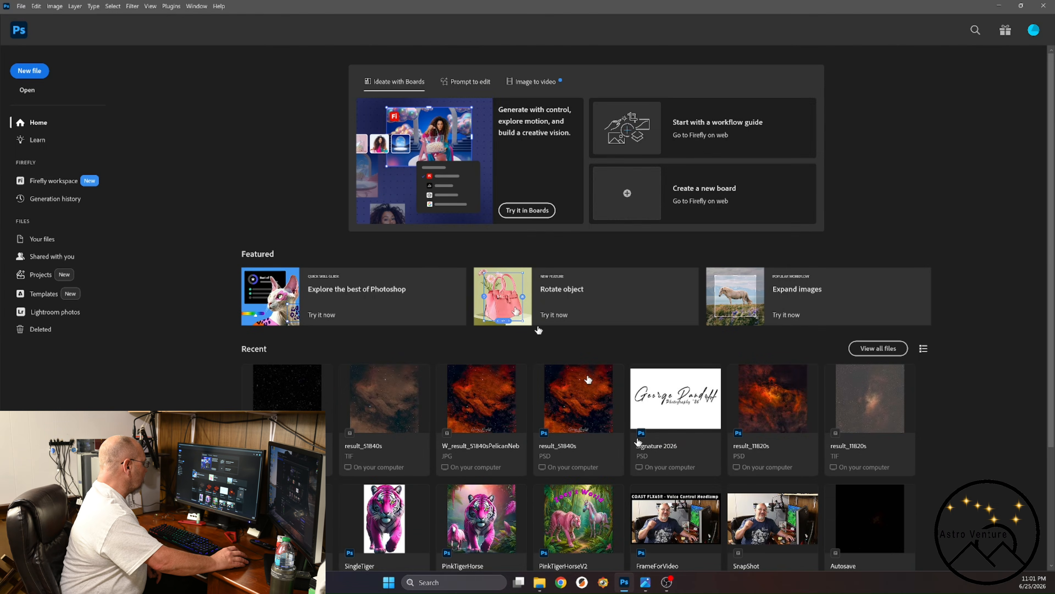
{"action": "mouse_move", "coordinate": [543, 583]}
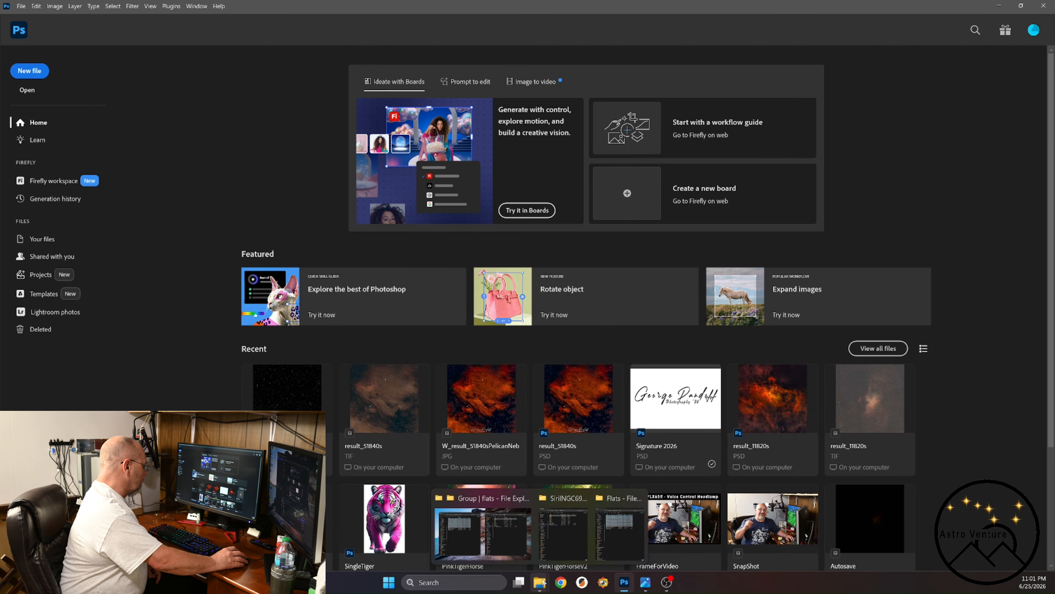
{"action": "left_click", "coordinate": [563, 530]}
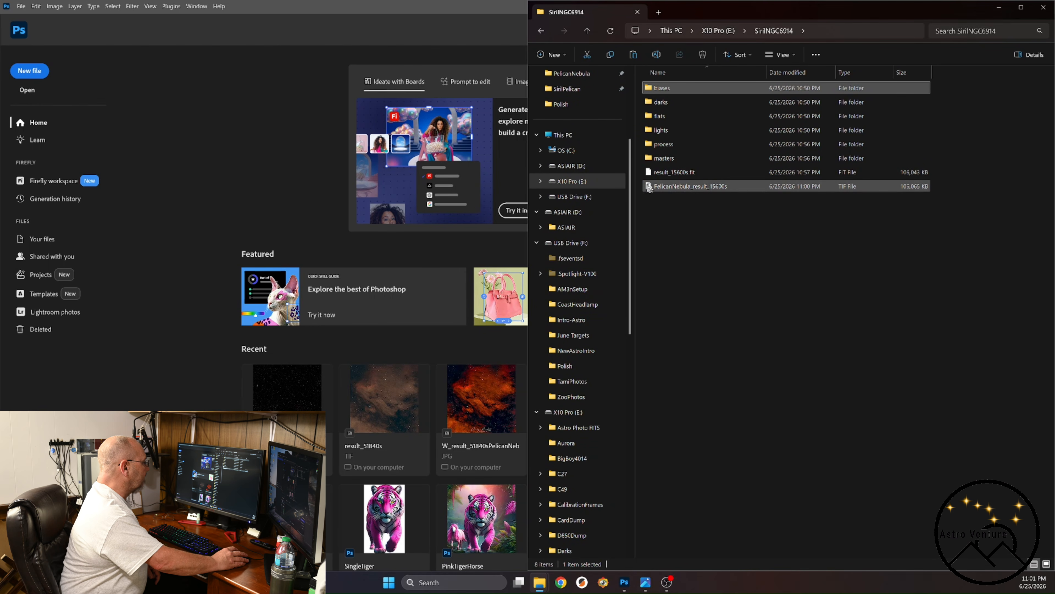
{"action": "left_click_drag", "start_coordinate": [652, 187], "coordinate": [270, 162]}
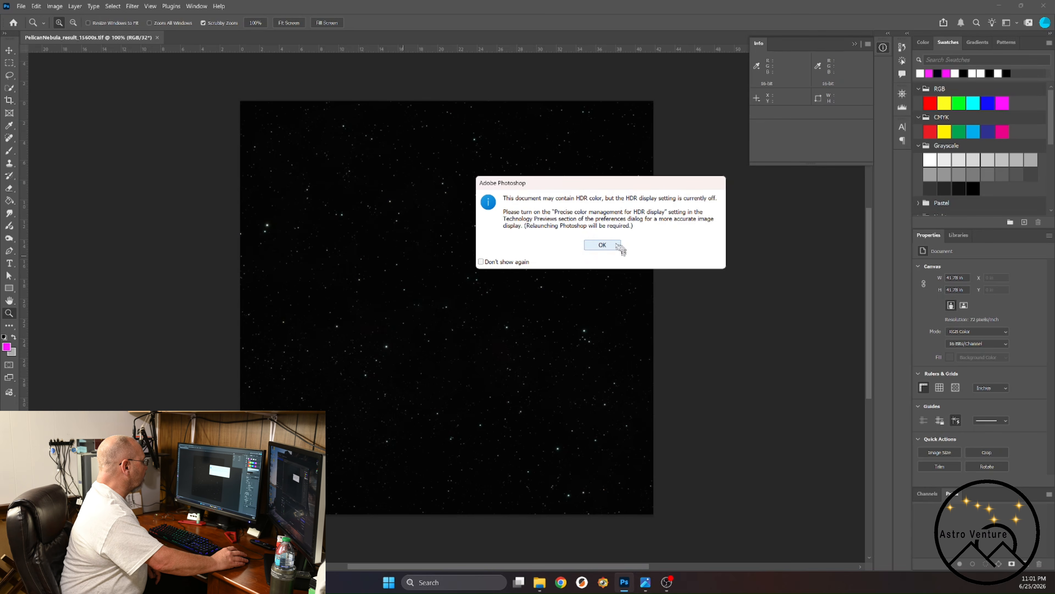
{"action": "left_click", "coordinate": [603, 244]}
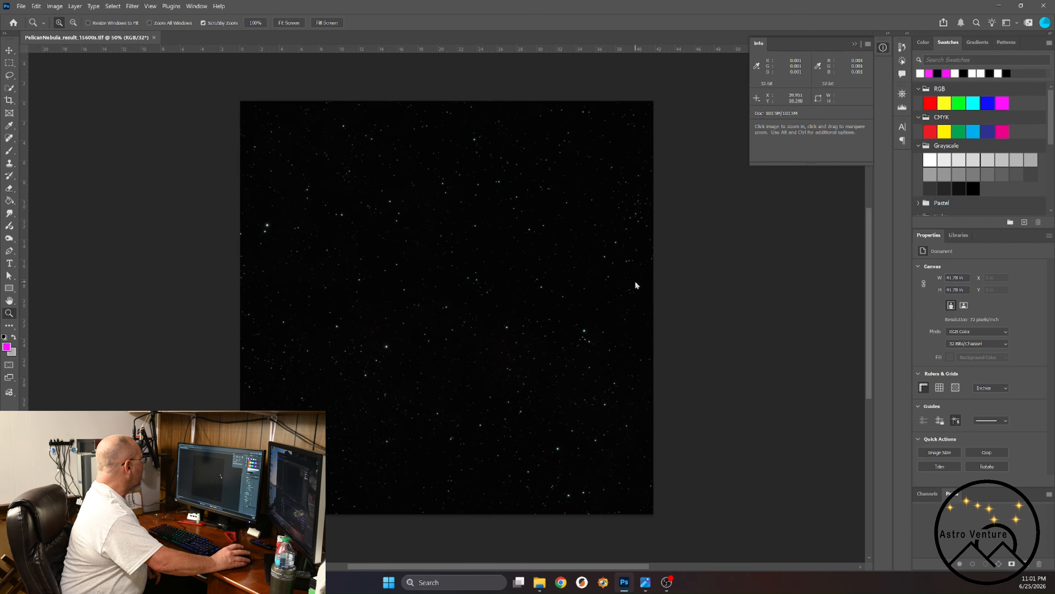
Convert the image to 16 Bits/Channel, using the Exposure and Gamma method for HDR Toning.
{"action": "left_click", "coordinate": [56, 7]}
{"action": "mouse_move", "coordinate": [83, 17]}
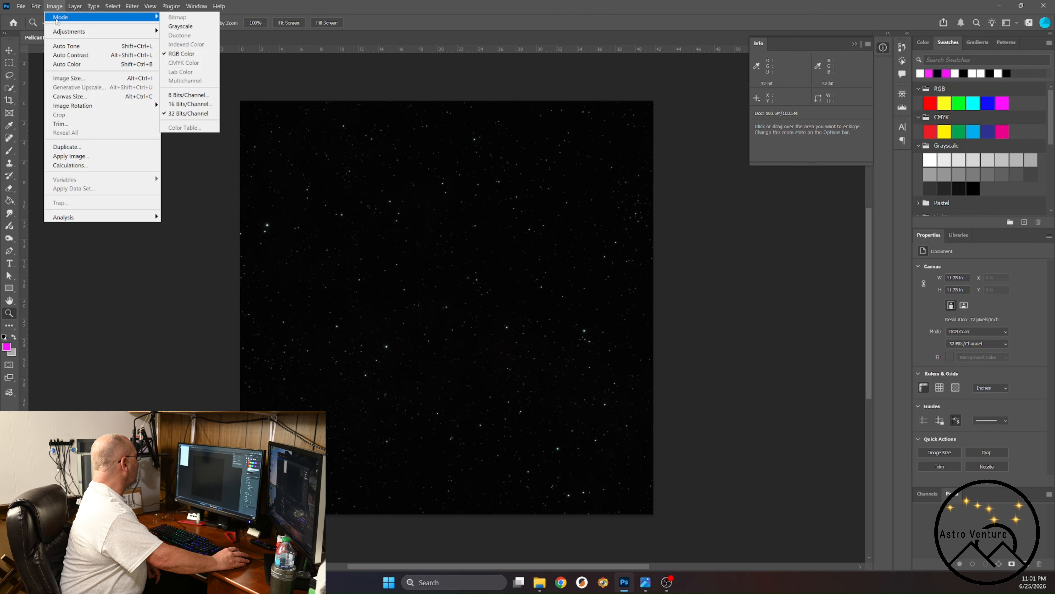
{"action": "left_click", "coordinate": [184, 105]}
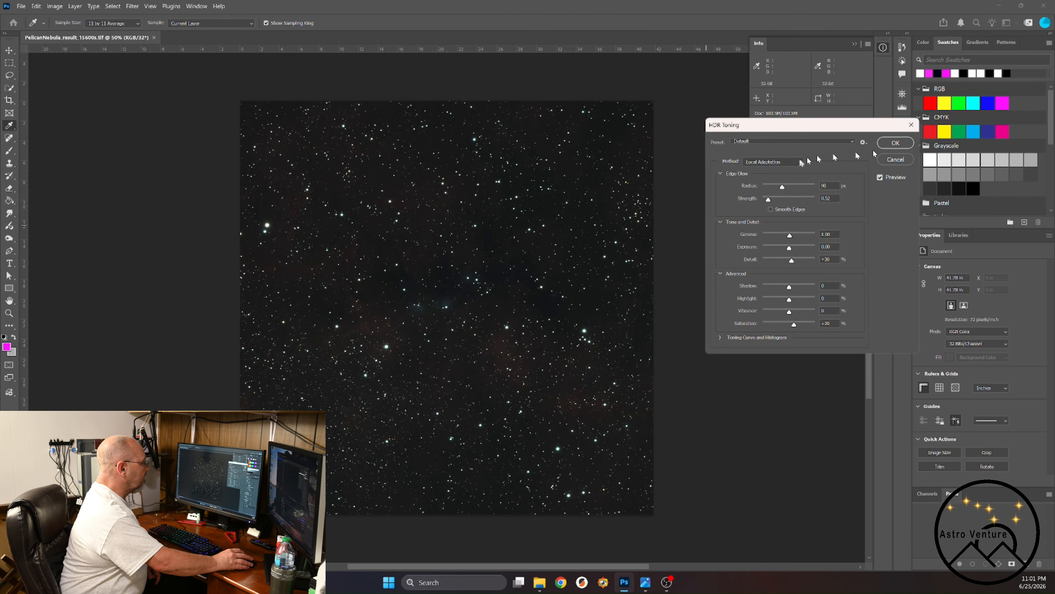
{"action": "left_click", "coordinate": [800, 162]}
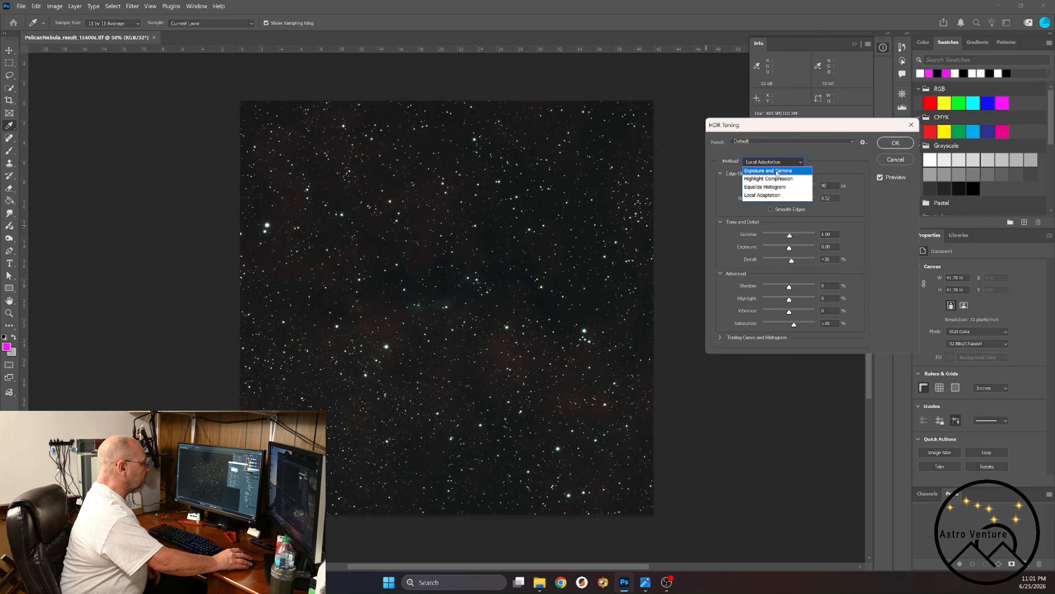
{"action": "left_click", "coordinate": [777, 171]}
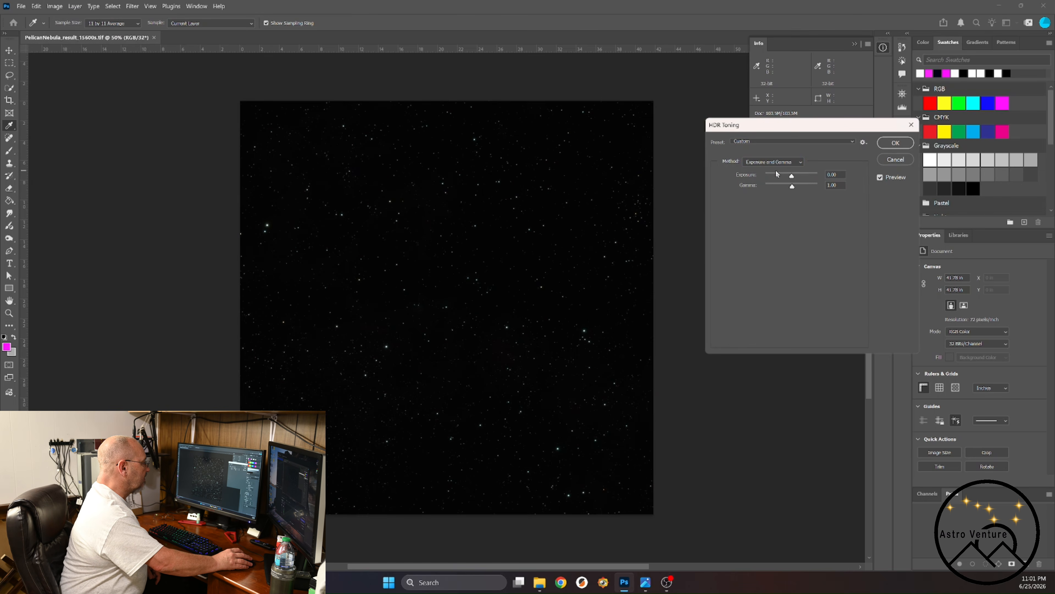
{"action": "left_click", "coordinate": [896, 142]}
{"action": "key", "text": "z"}
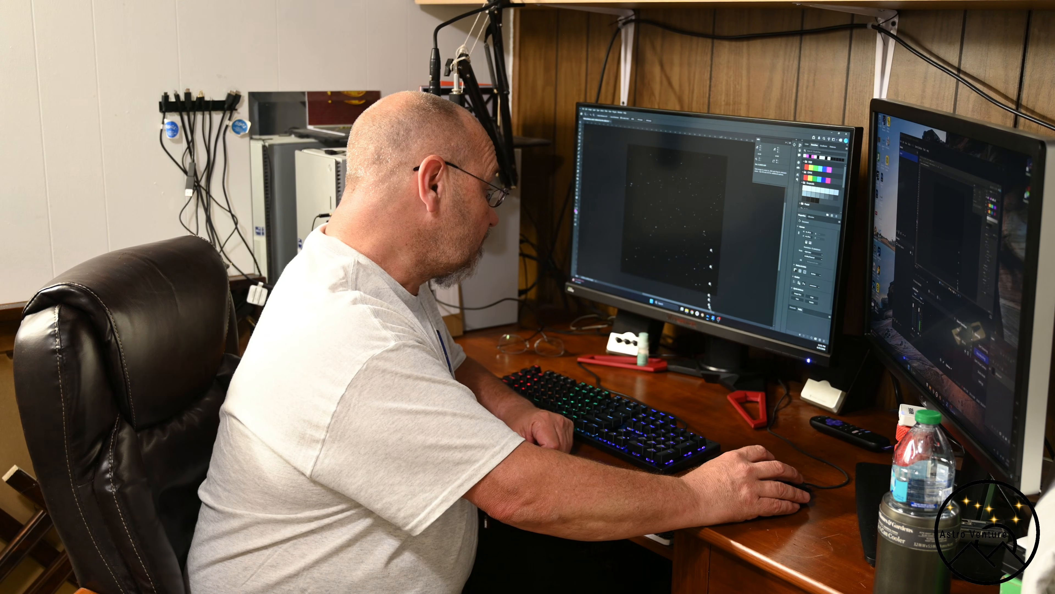
{"action": "mouse_move", "coordinate": [713, 318]}
{"action": "left_click", "coordinate": [708, 299]}
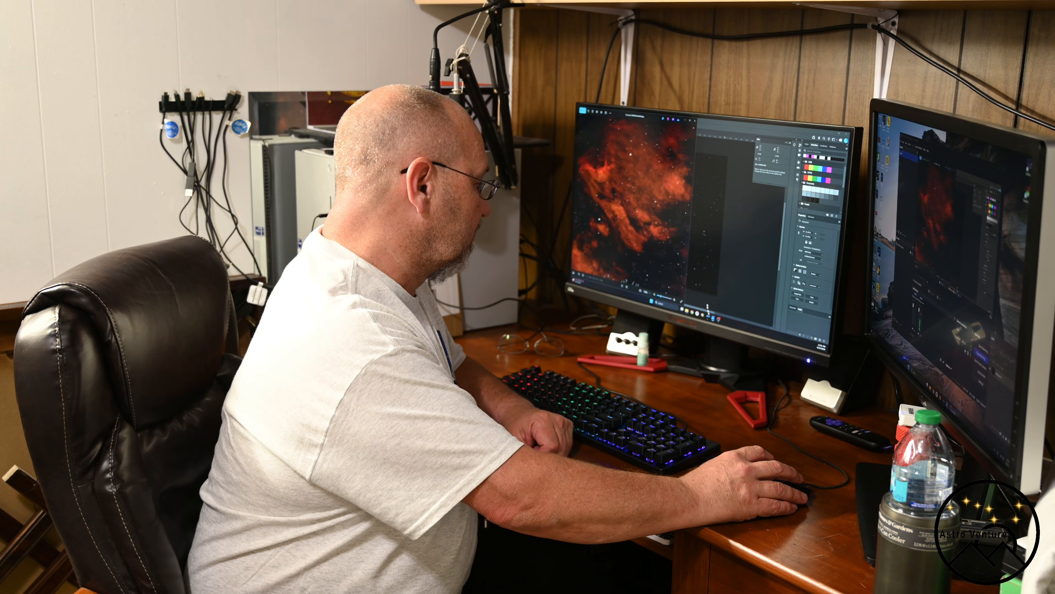
{"action": "left_click", "coordinate": [722, 301]}
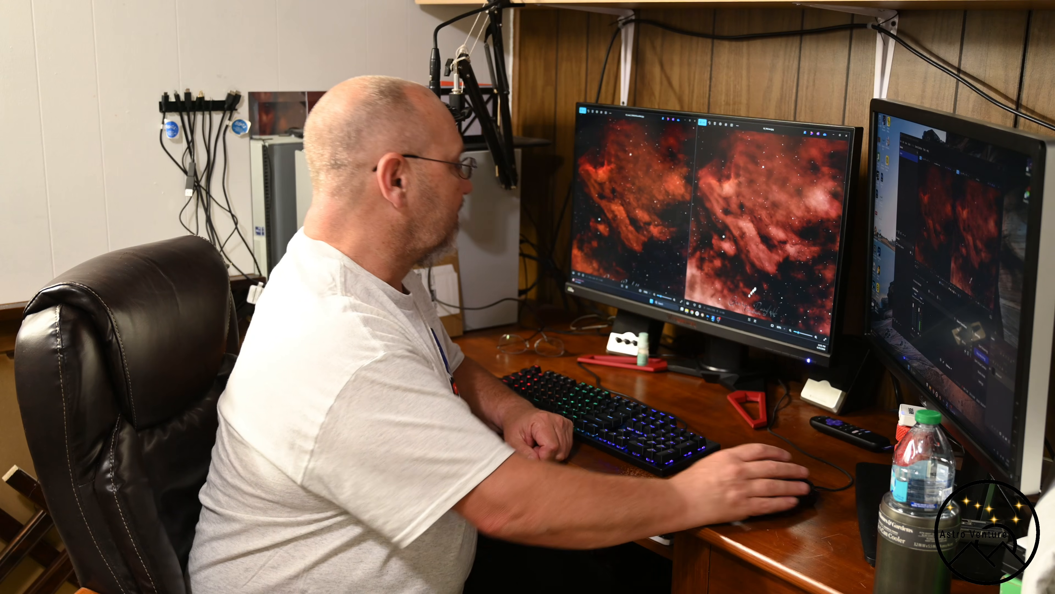